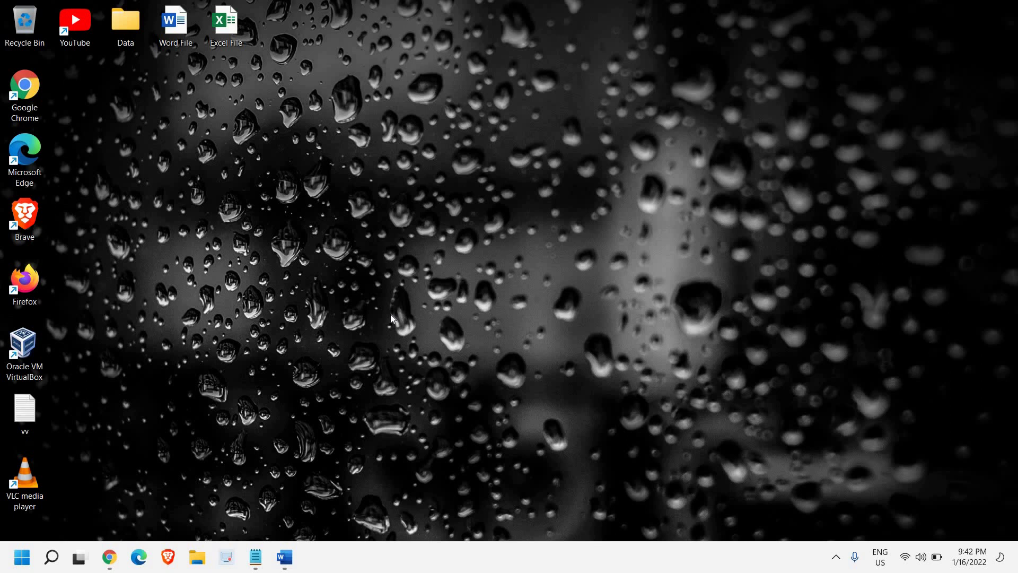
- Open the Registry Editor by running regedit
right_click(20, 557)
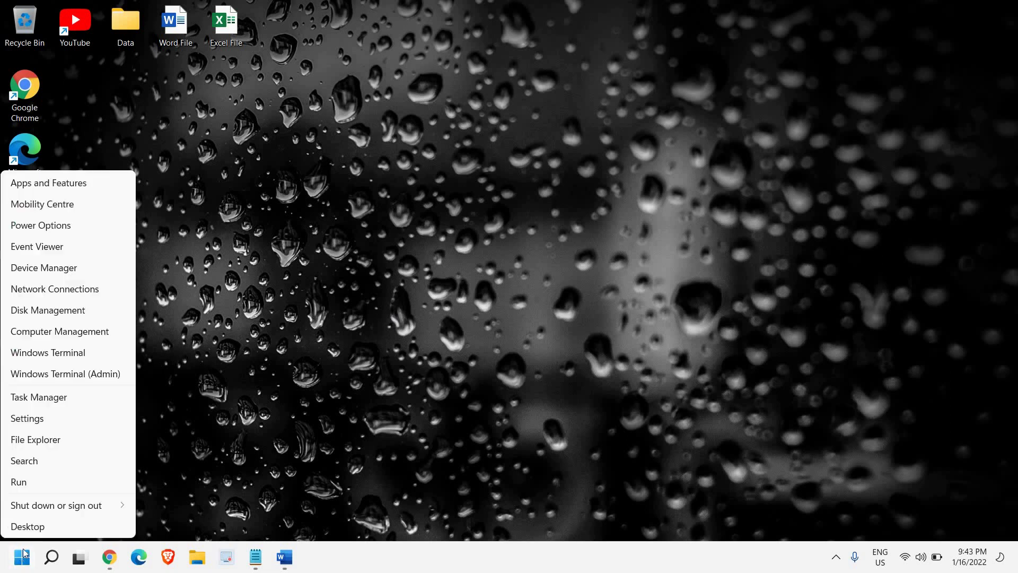
left_click(44, 484)
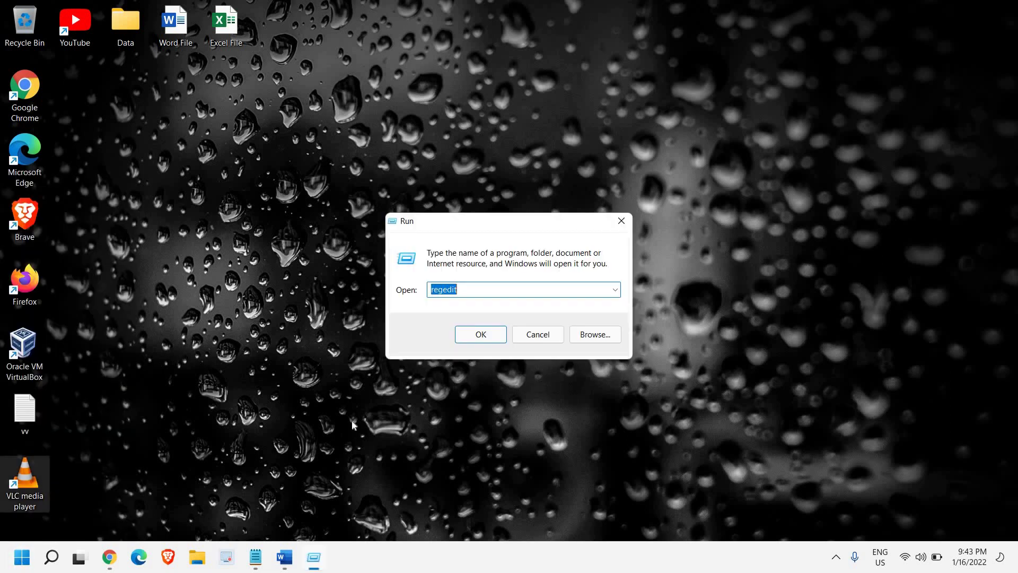
left_click(473, 285)
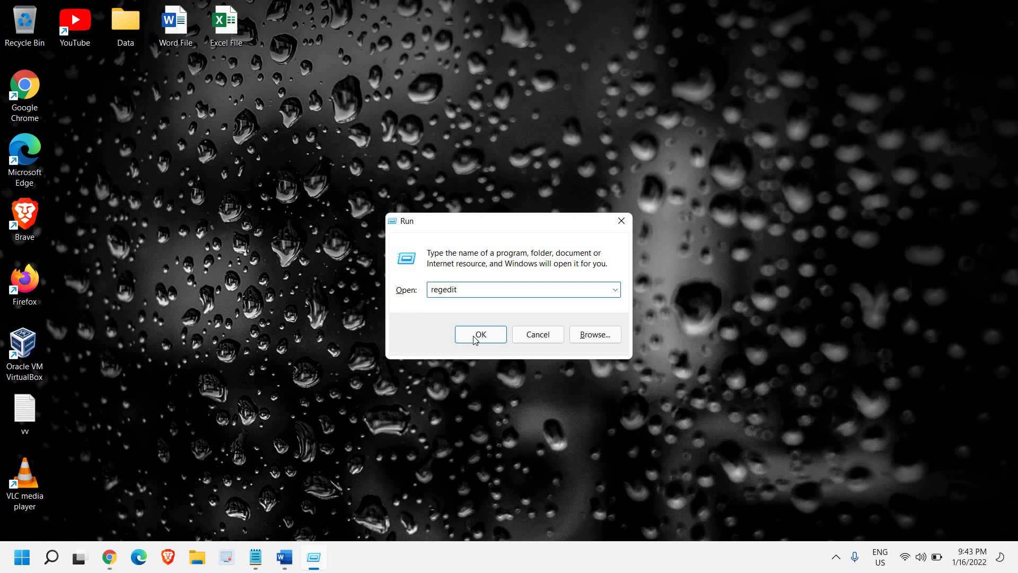
left_click(475, 340)
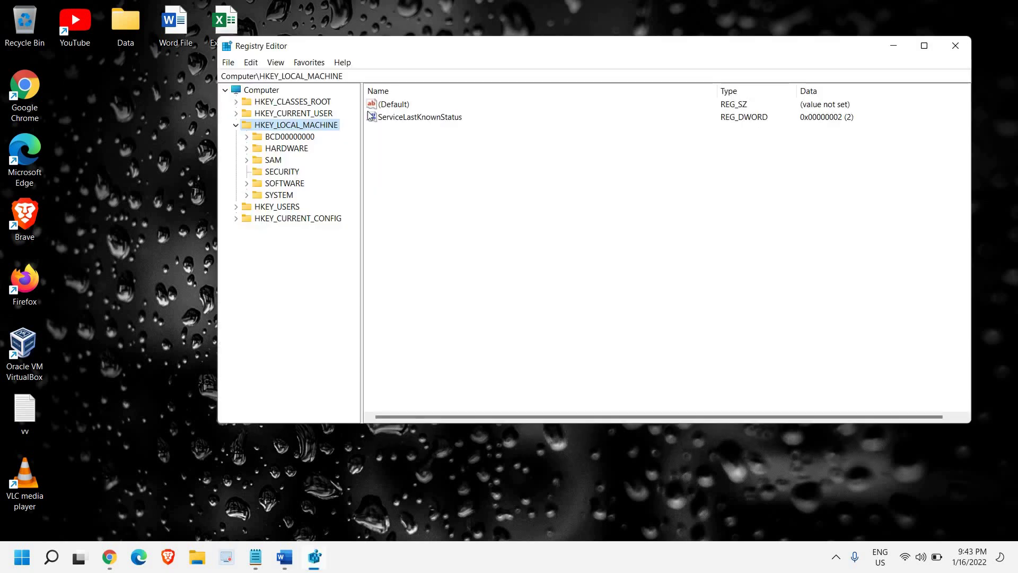
- Export the HKEY_LOCAL_MACHINE branch to the Desktop as a registration file named test
left_click(236, 128)
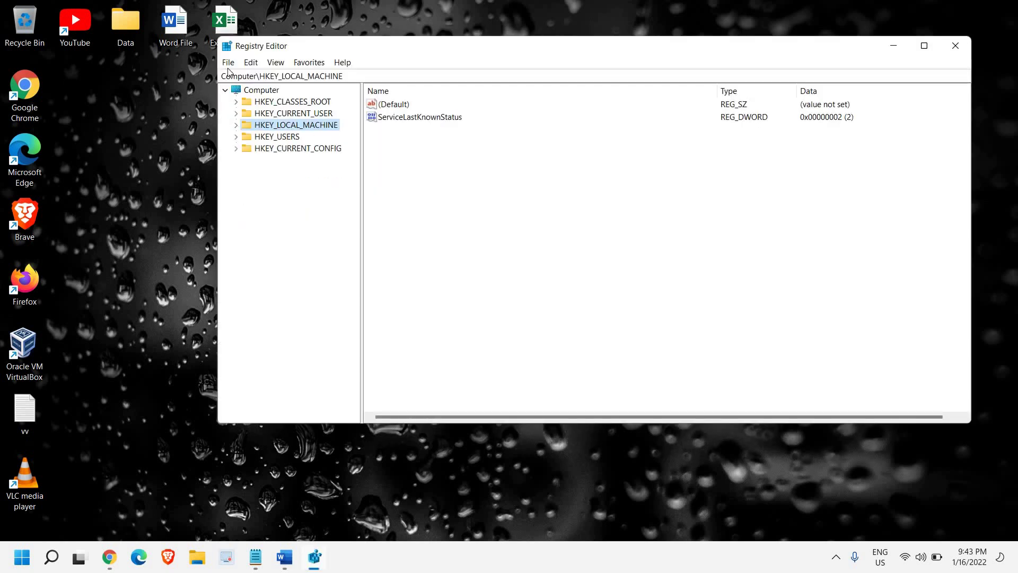
left_click(229, 63)
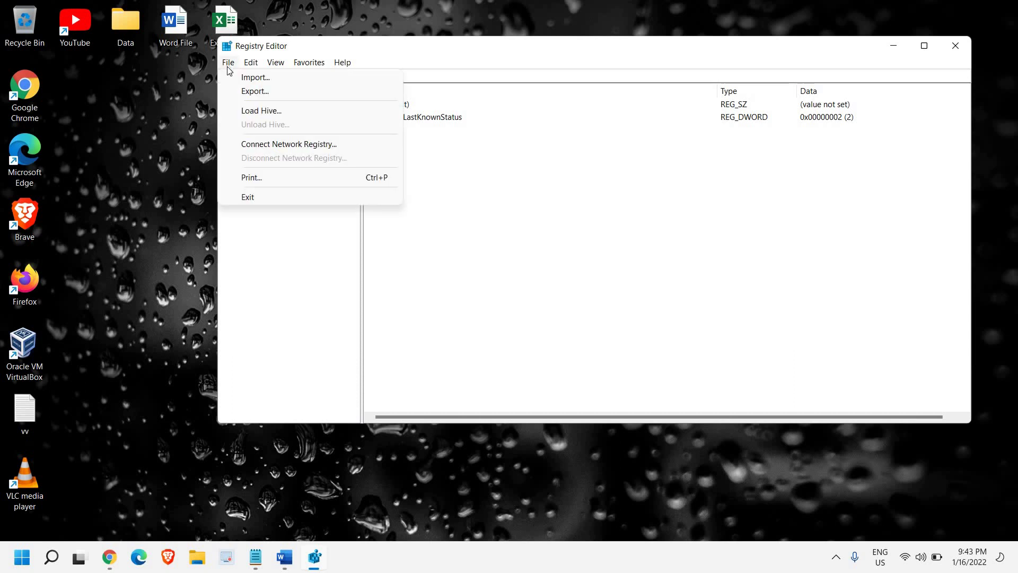
left_click(247, 93)
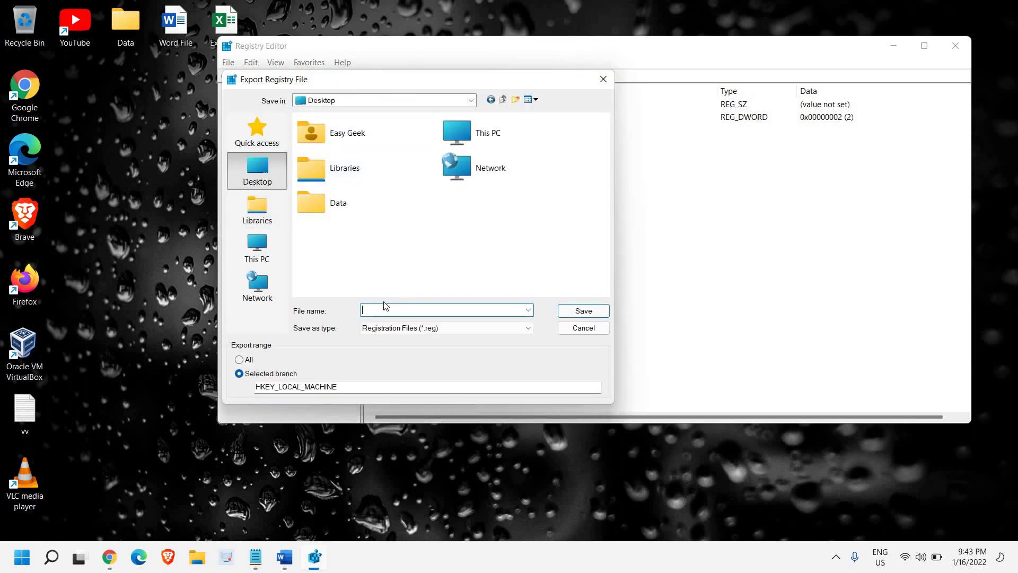
type("t")
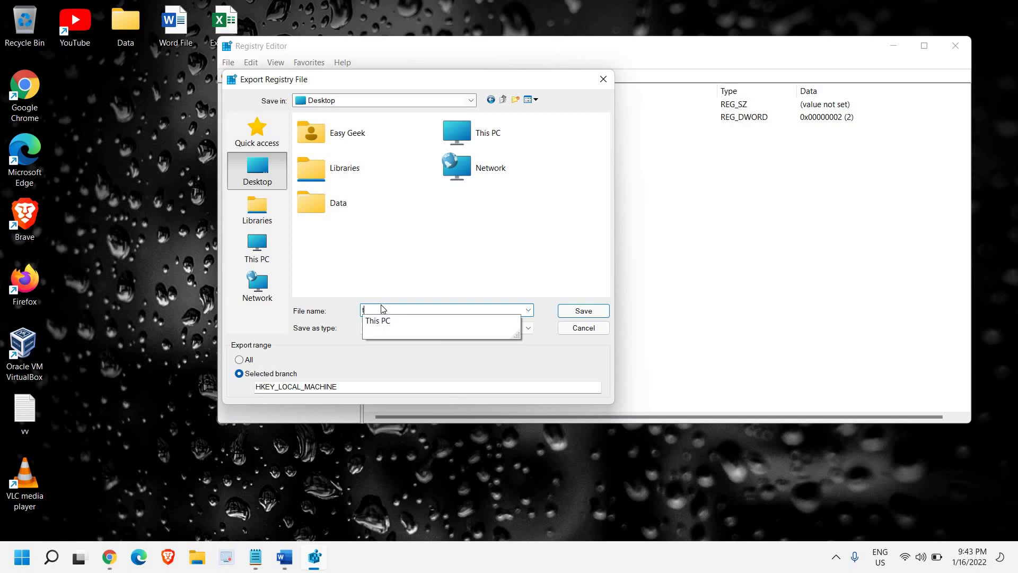
type("est")
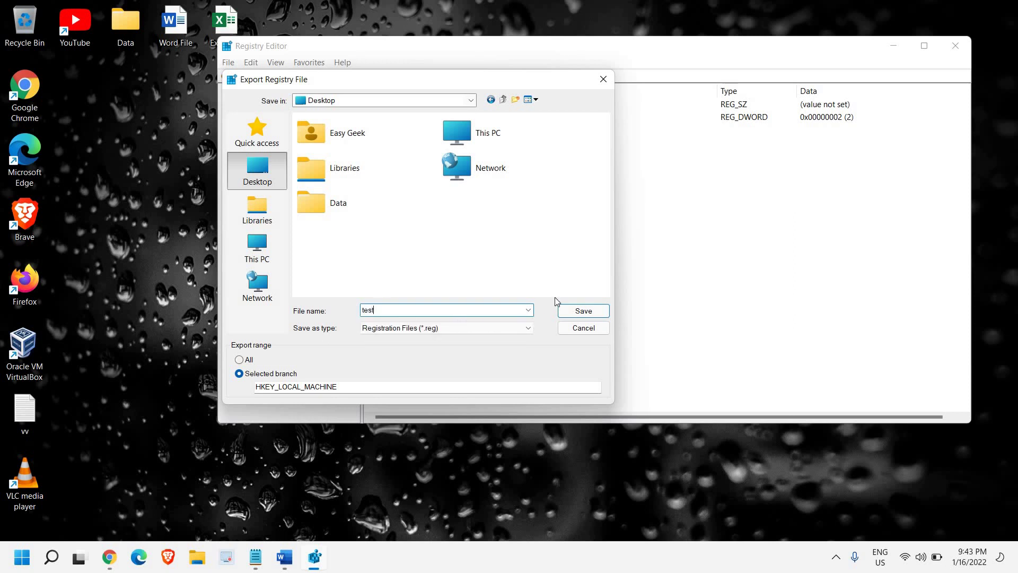
left_click(572, 313)
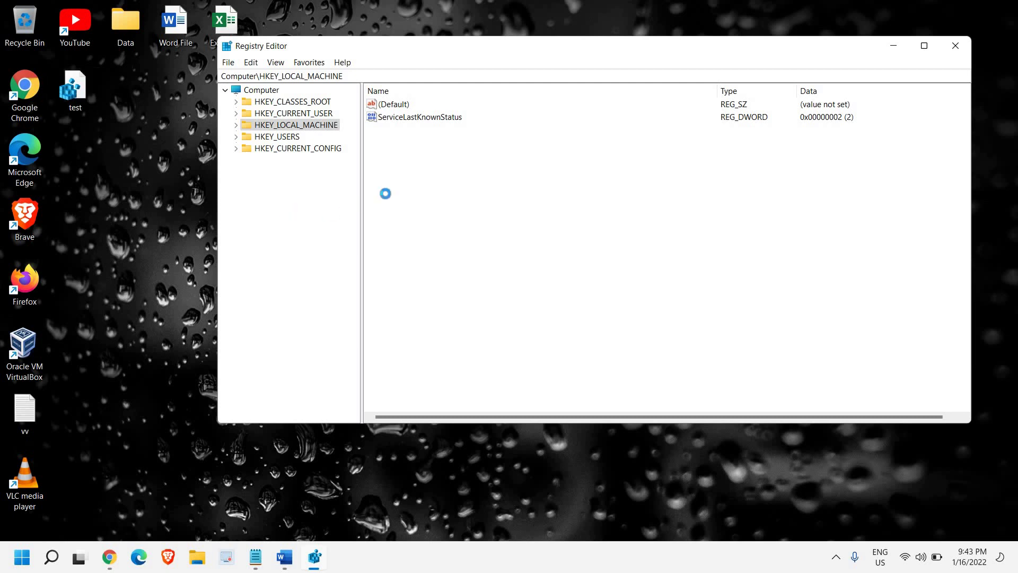
- Expand the registry tree down to HKEY_LOCAL_MACHINE\SOFTWARE\Policies\Microsoft
left_click(237, 128)
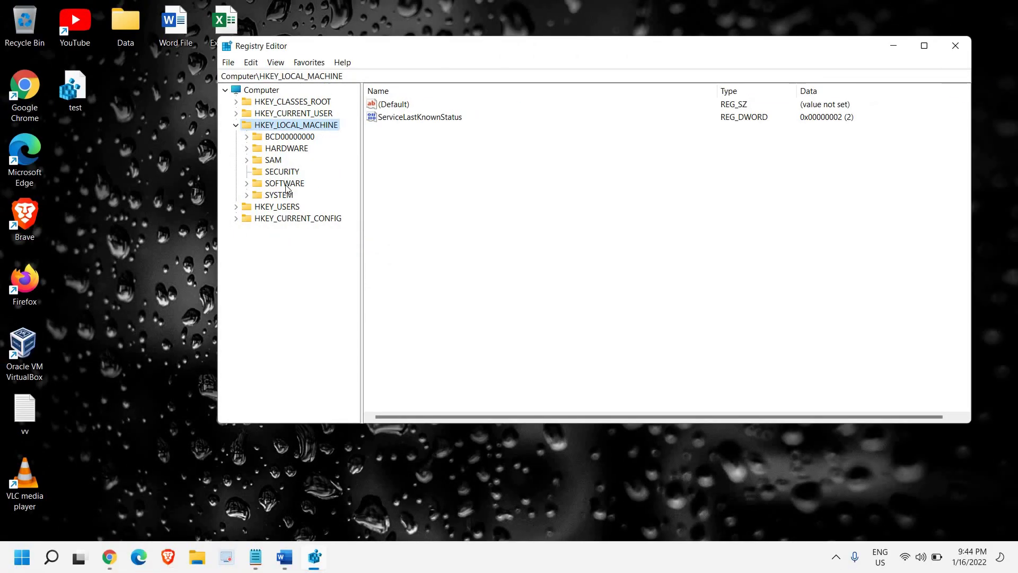
double_click(299, 182)
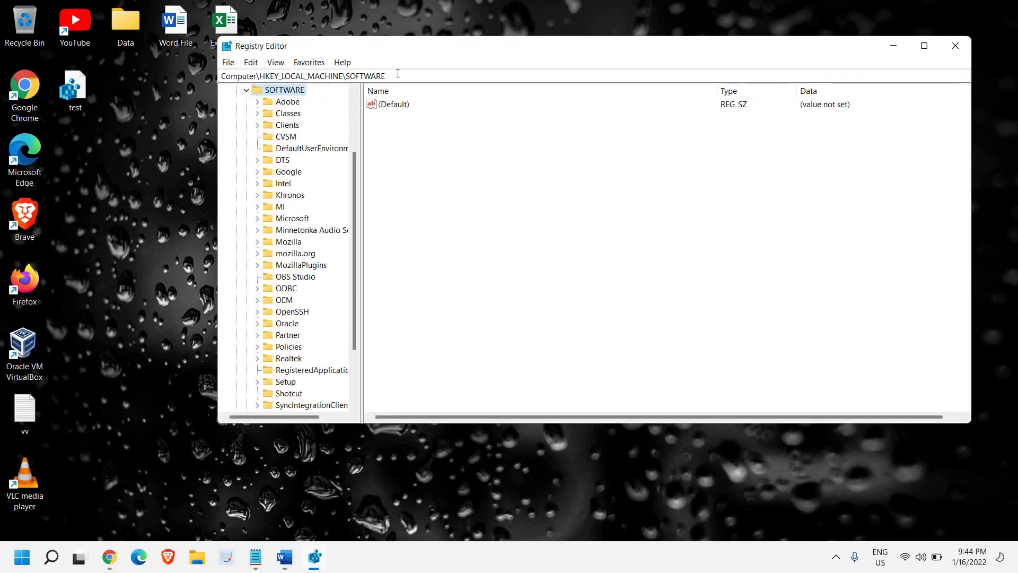
left_click_drag(398, 75, 232, 80)
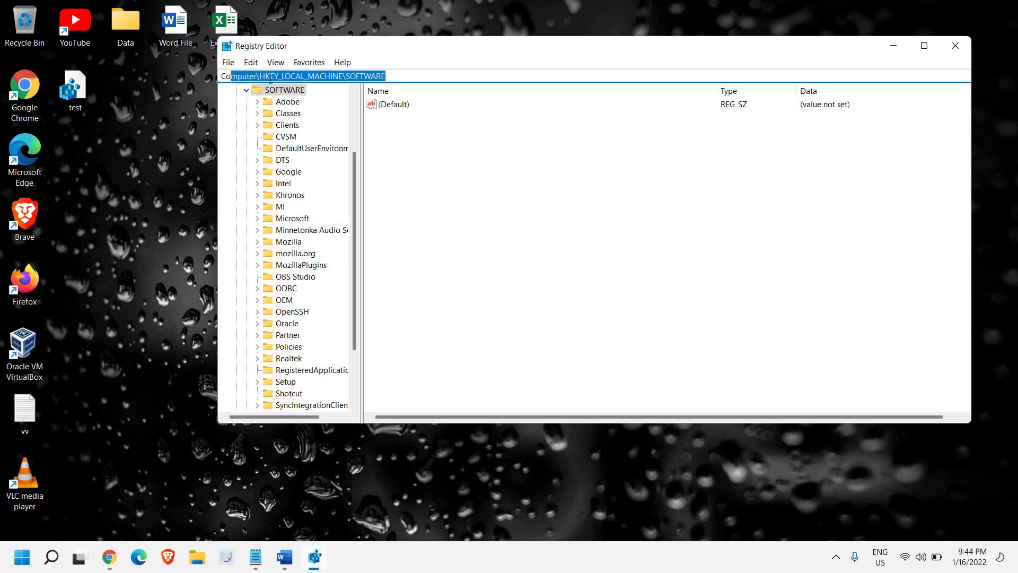
left_click(321, 76)
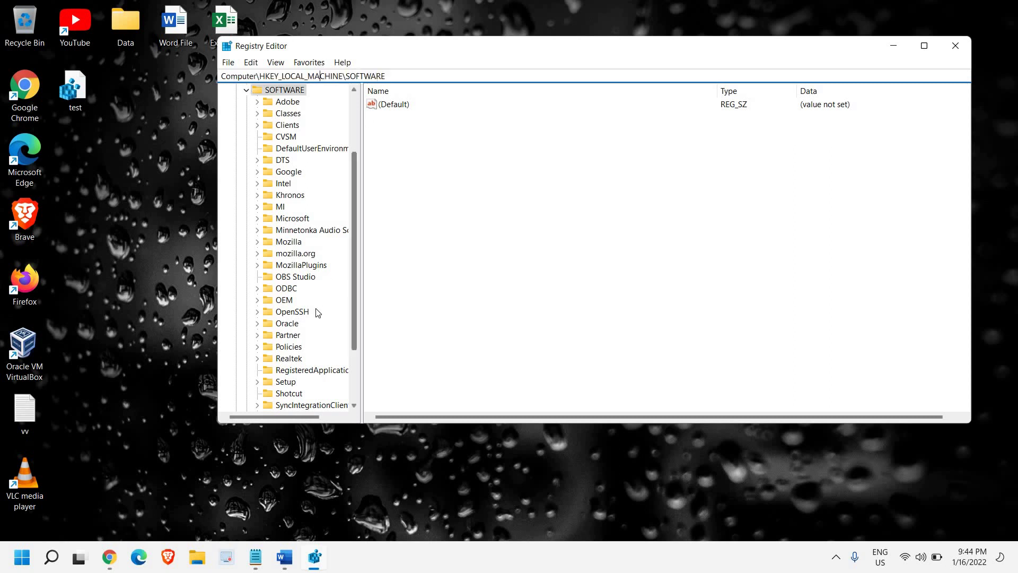
scroll(300, 336, "down", 1)
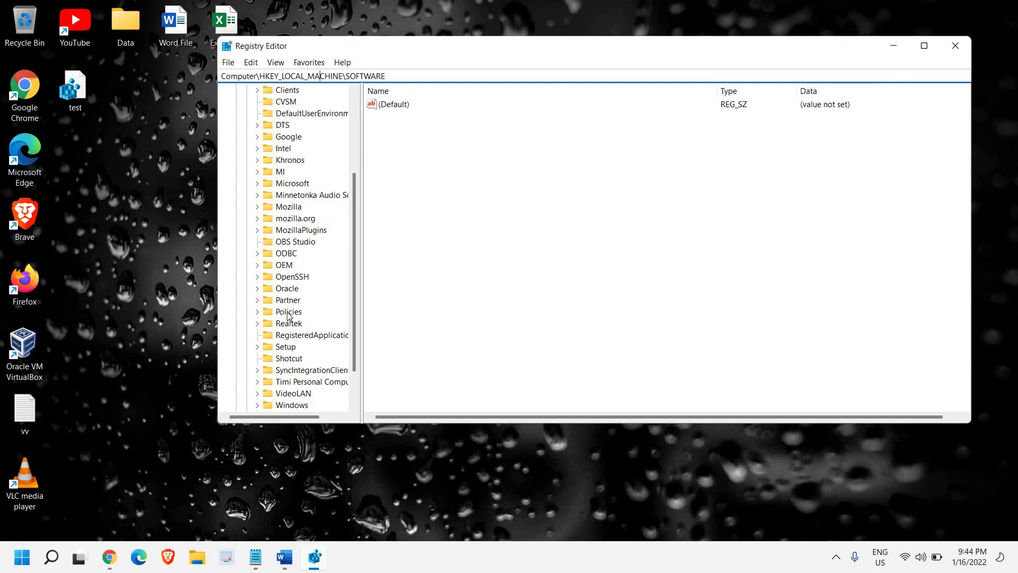
double_click(288, 314)
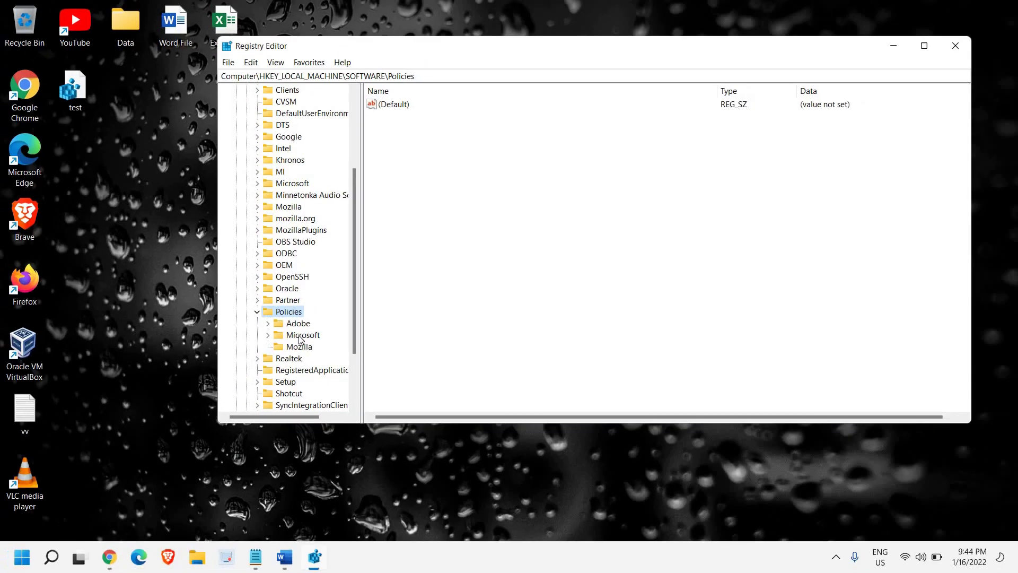
double_click(301, 338)
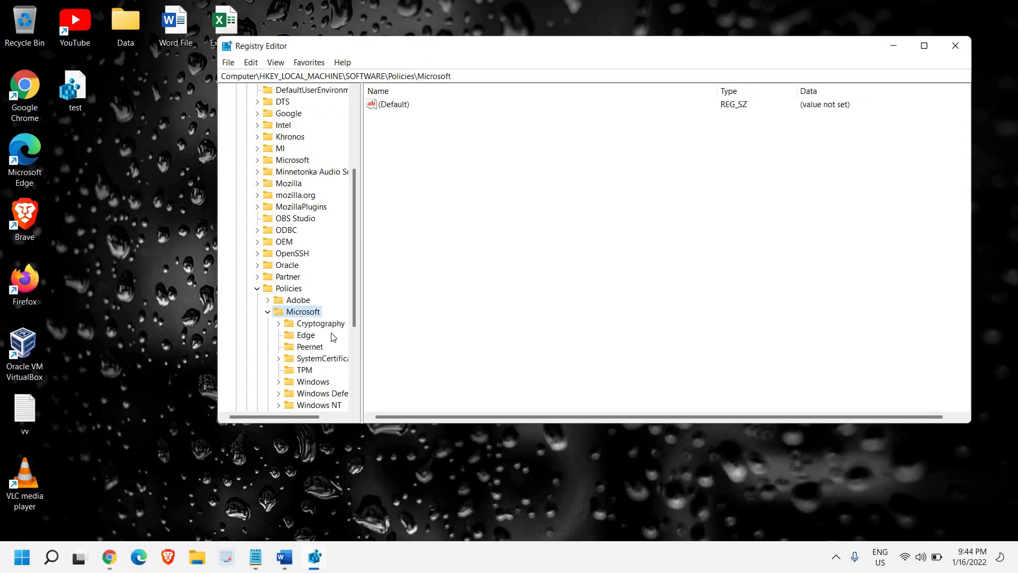
scroll(303, 323, "down", 1)
- Delete the Edge key under Policies\Microsoft and close the Registry Editor
left_click(306, 301)
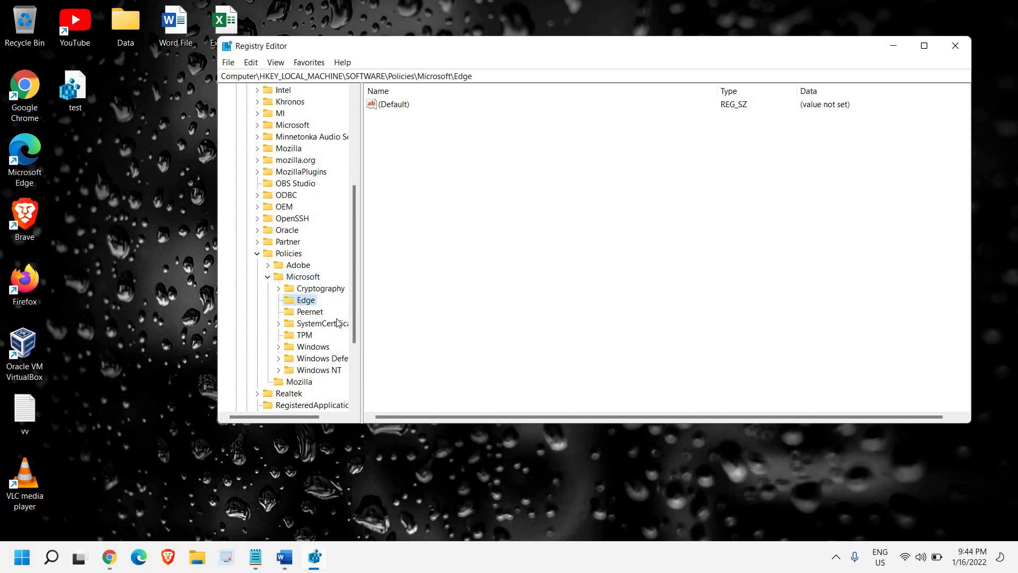
right_click(303, 301)
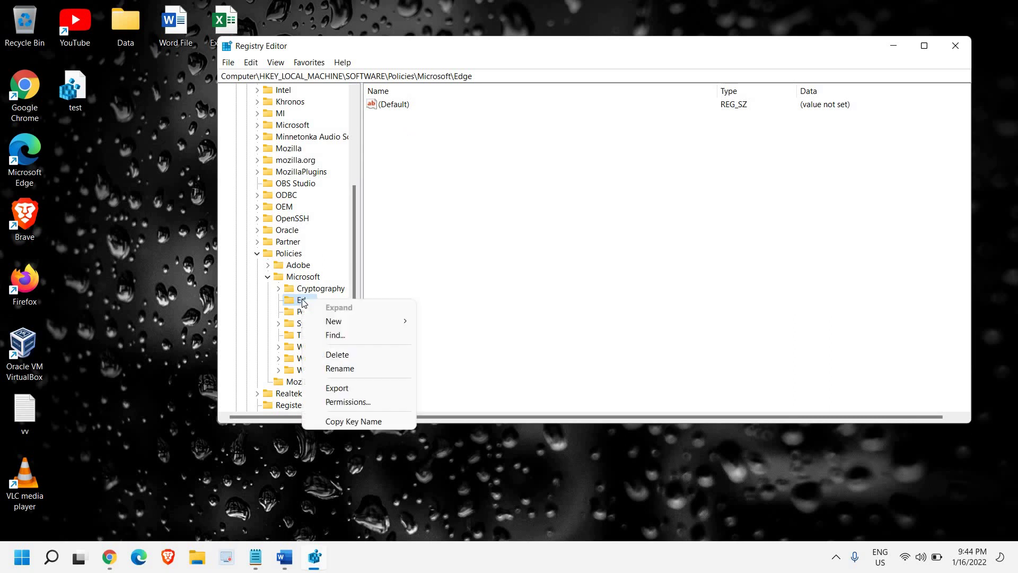
left_click(334, 355)
left_click(580, 276)
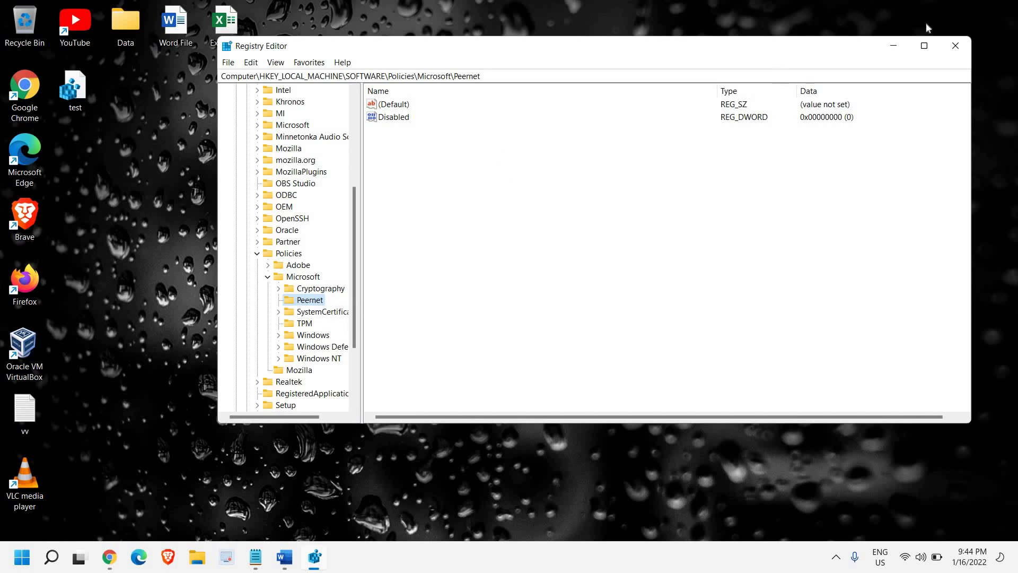
left_click(960, 50)
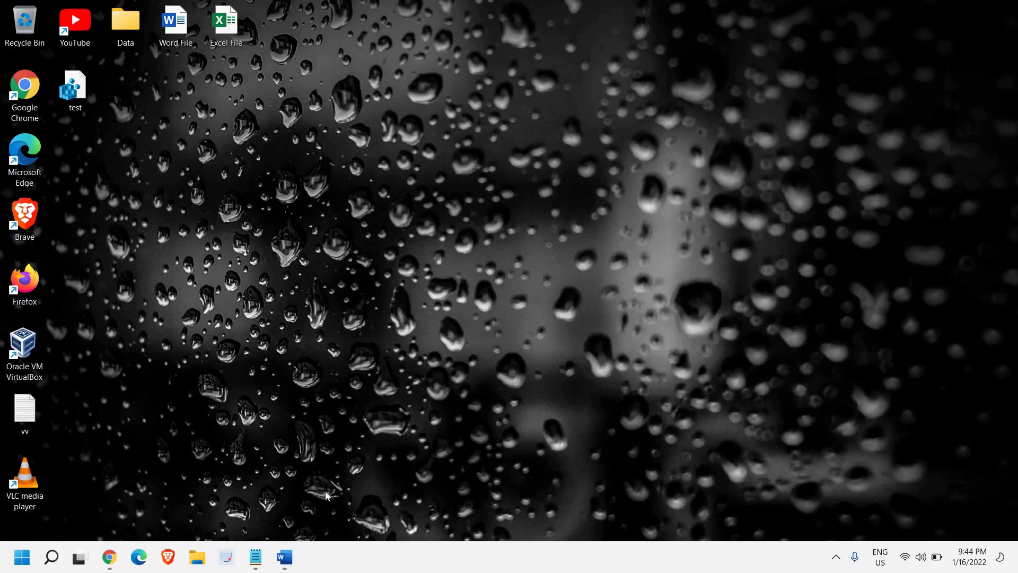
- Switch to Microsoft Edge, check its management status at edge://management, and close the browser
left_click(146, 560)
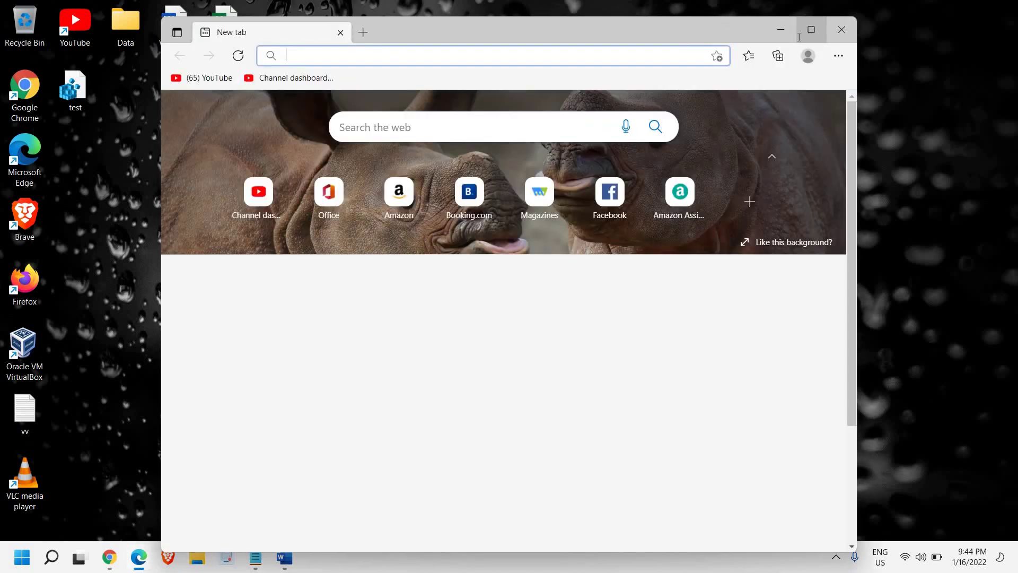
left_click(799, 38)
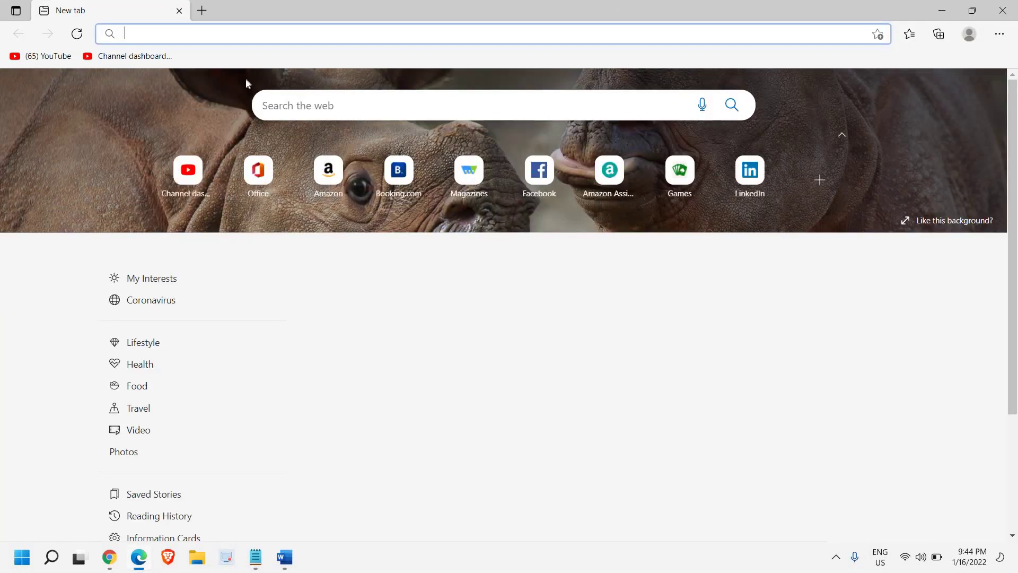
type("e")
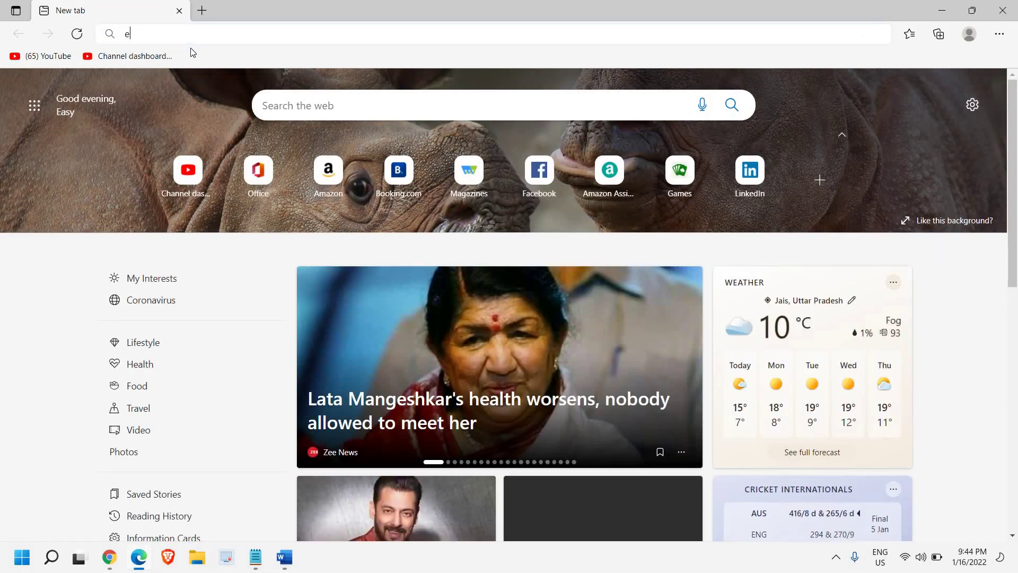
type("dge:/")
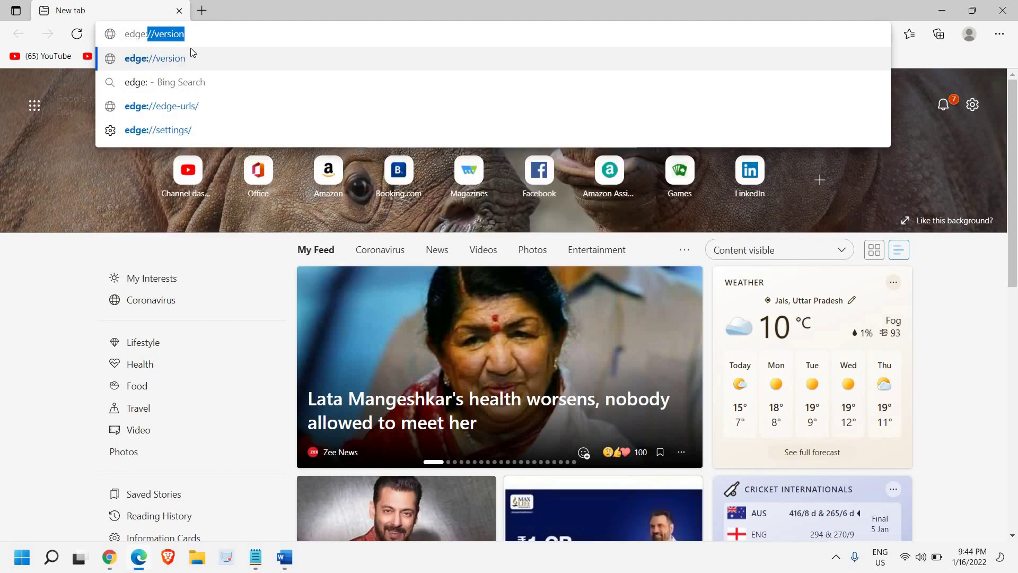
type("/management")
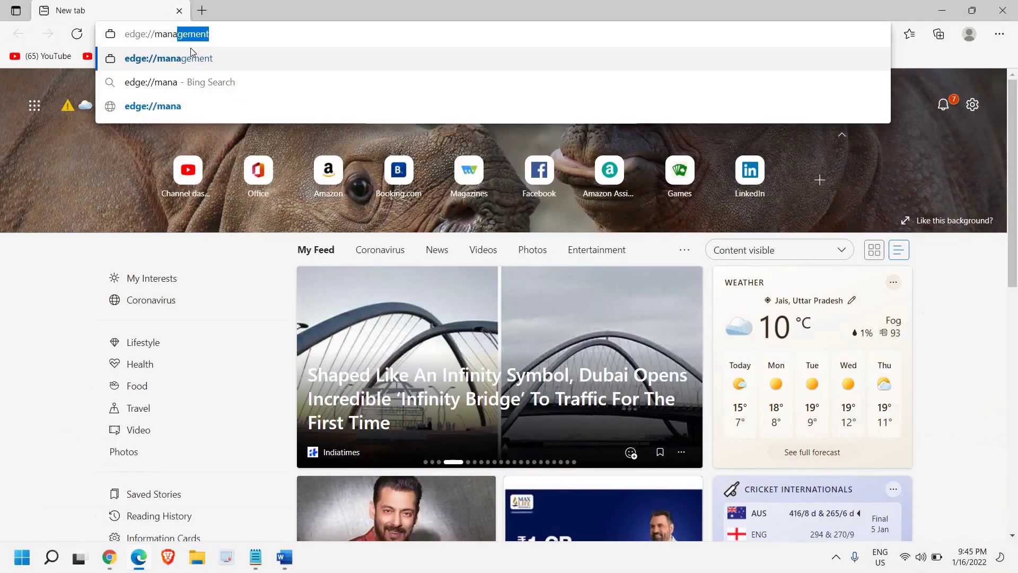
key("Return")
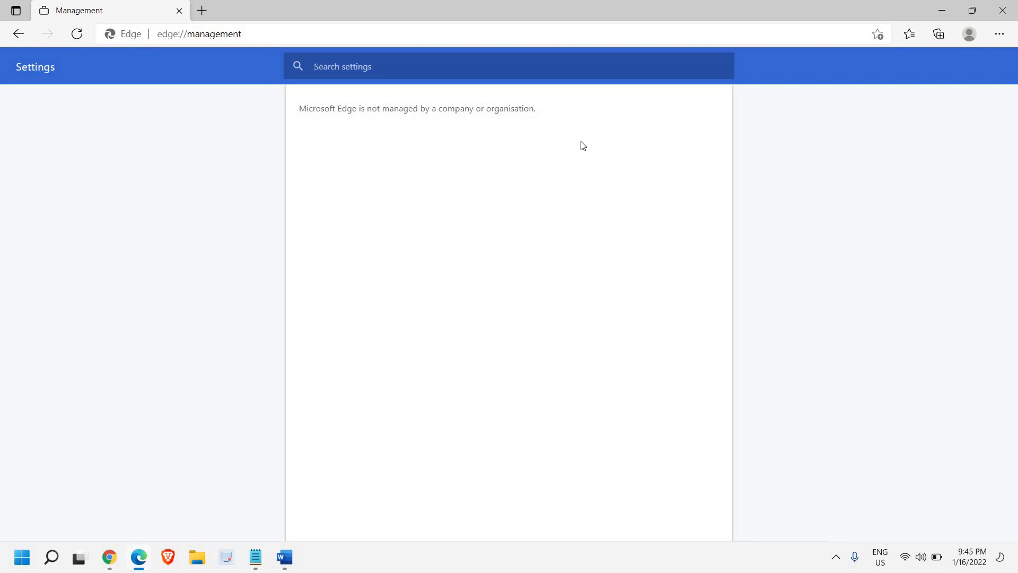
left_click(1003, 10)
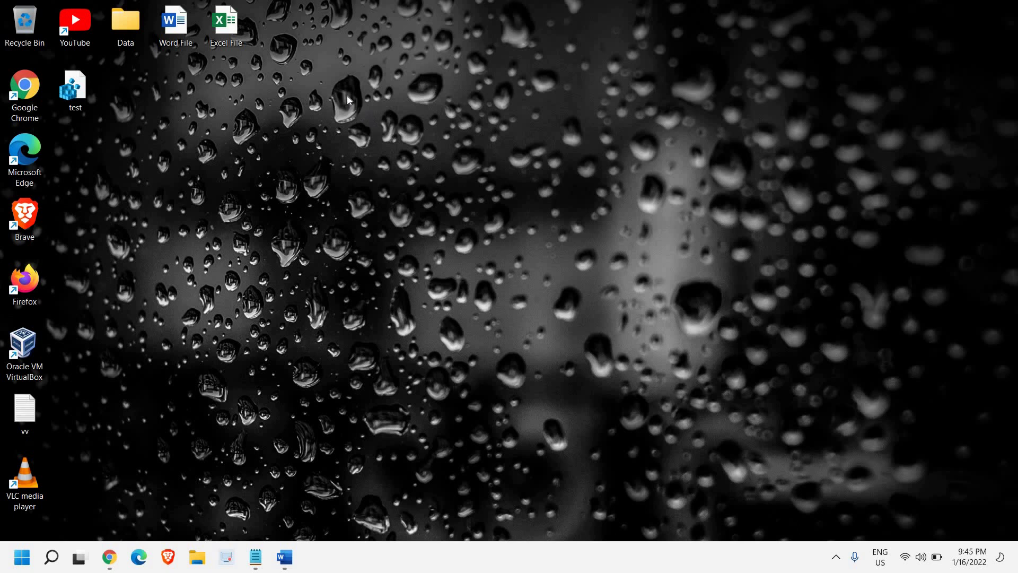
- Switch to the Word document and review its GroupPolicy and GroupPolicyUsers removal commands and the gpupdate /force command
left_click(284, 556)
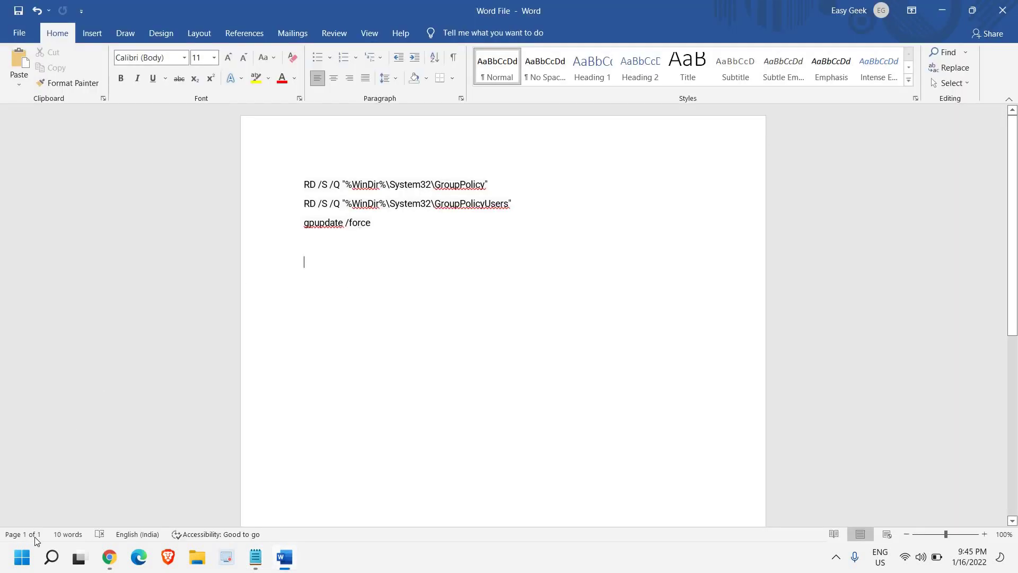
left_click_drag(382, 232, 353, 204)
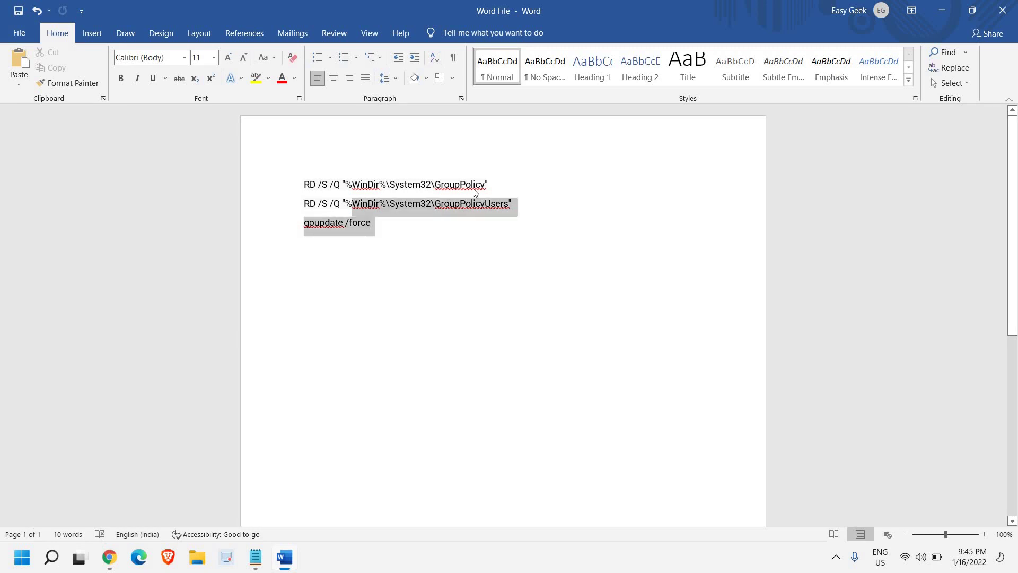
left_click(467, 241)
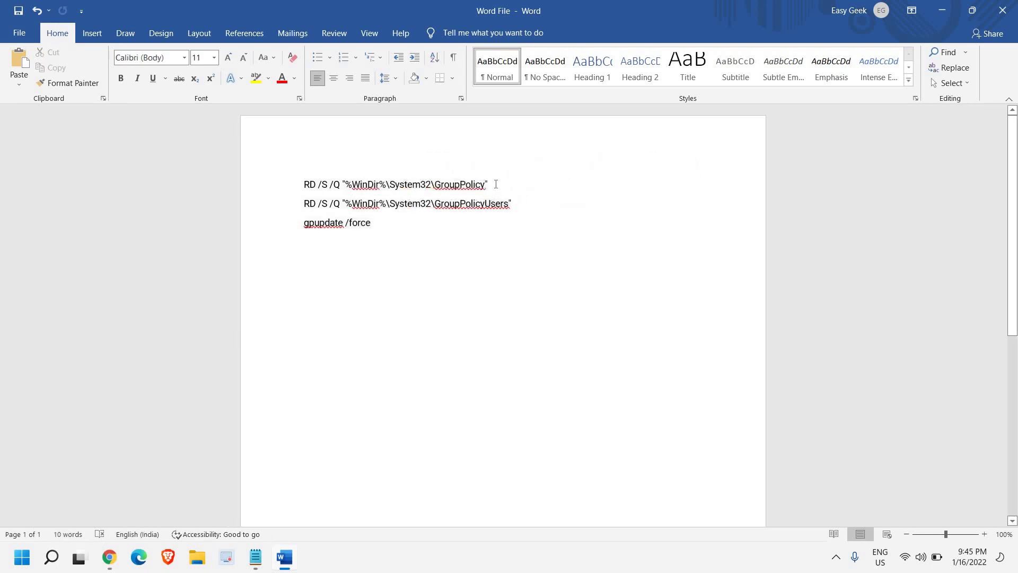
left_click_drag(489, 183, 300, 187)
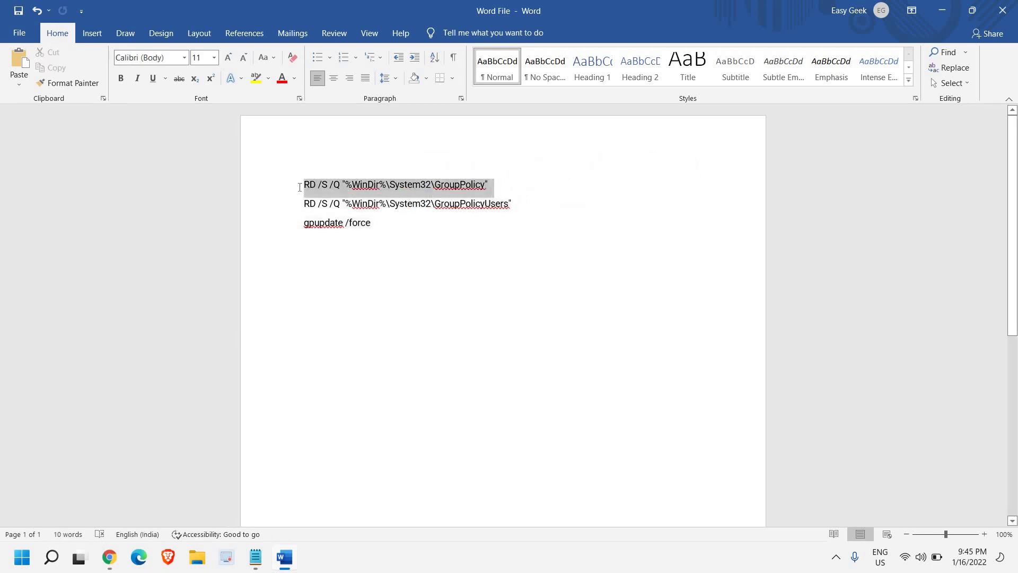
left_click(371, 288)
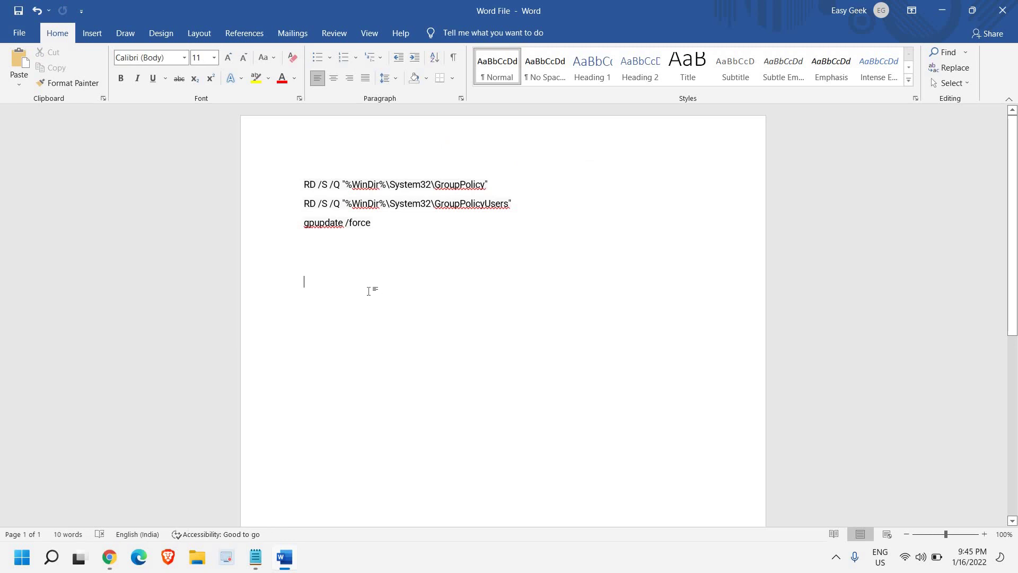
- Search Windows for cmd and open Command Prompt as administrator
left_click(50, 558)
type("cmd")
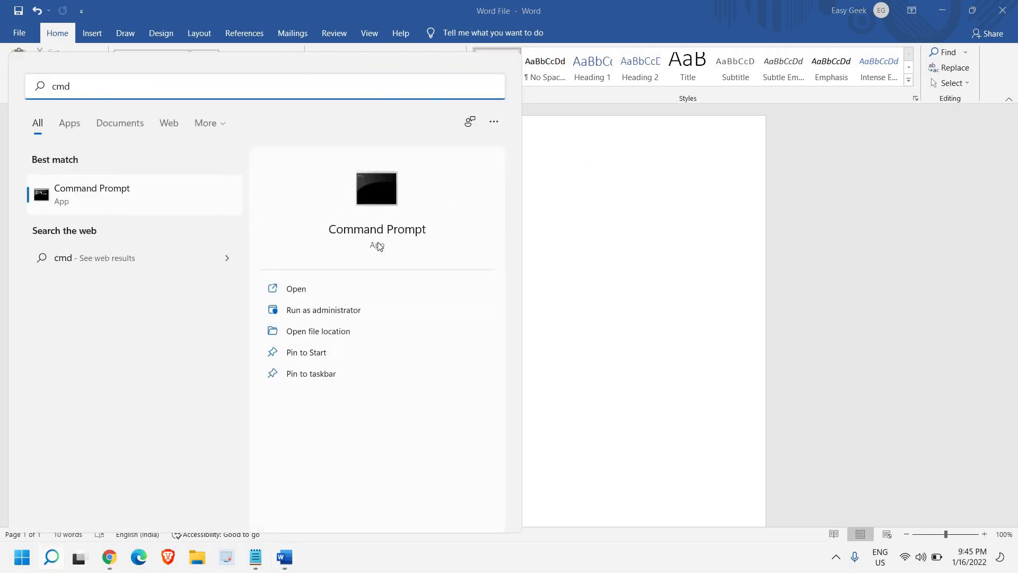
left_click(321, 312)
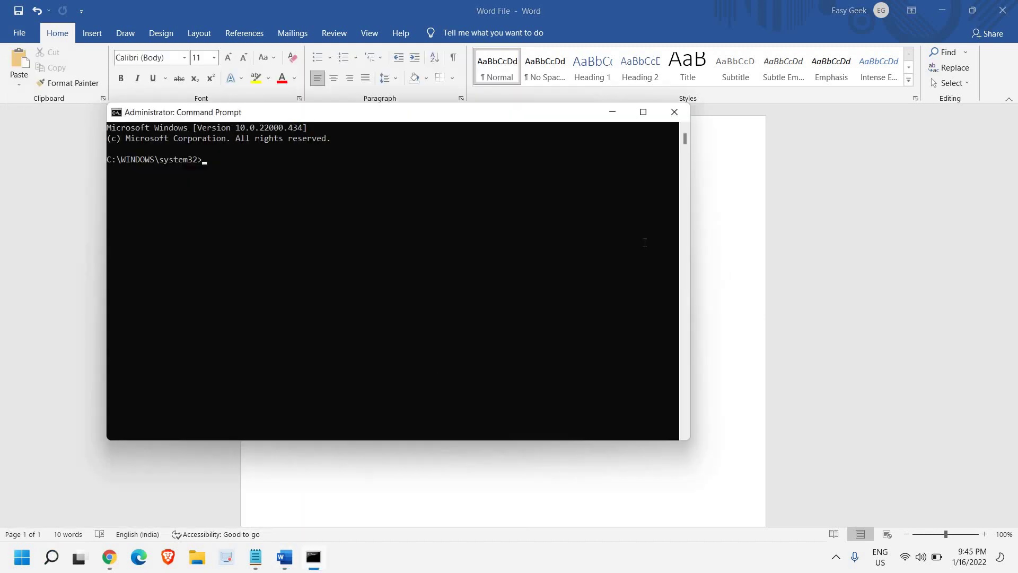
- Copy the GroupPolicy removal command from the Word document and run RD /S /Q "%WinDir%\System32\GroupPolicy" twice in Command Prompt
left_click(281, 192)
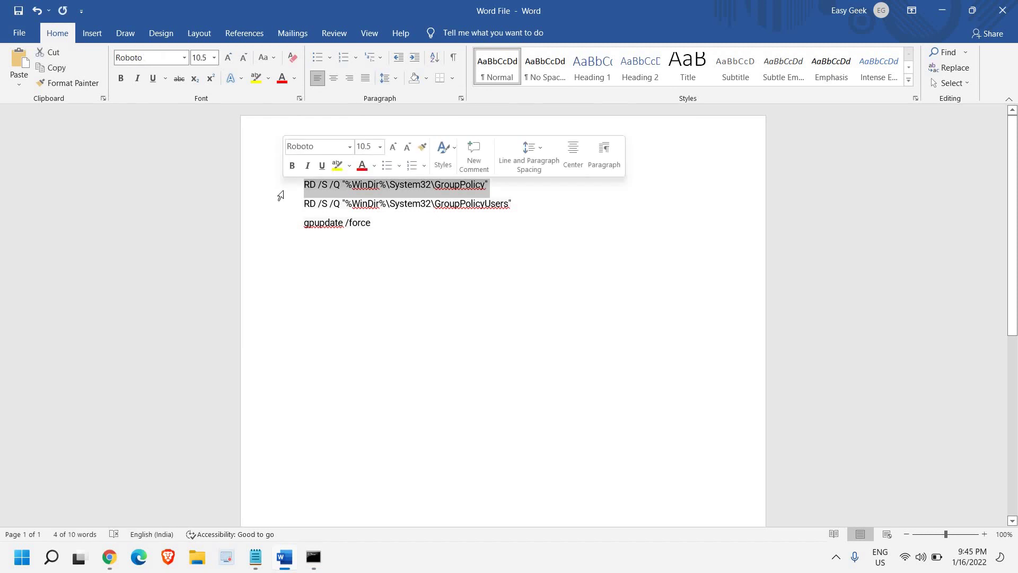
key("alt+Tab")
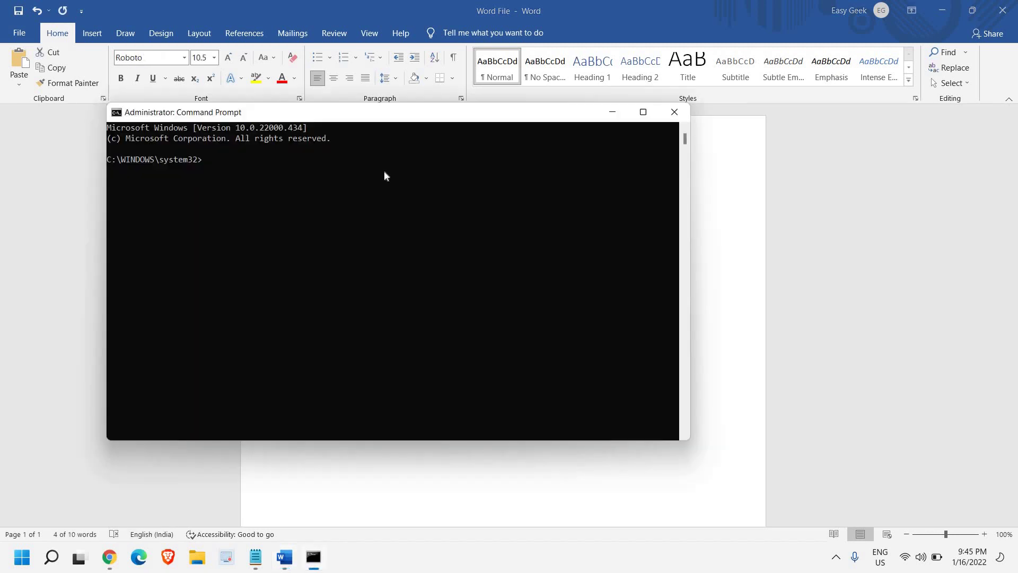
type("RD /S /Q \"%WinDir%\\System32\\GroupPolicy\"")
key("Return")
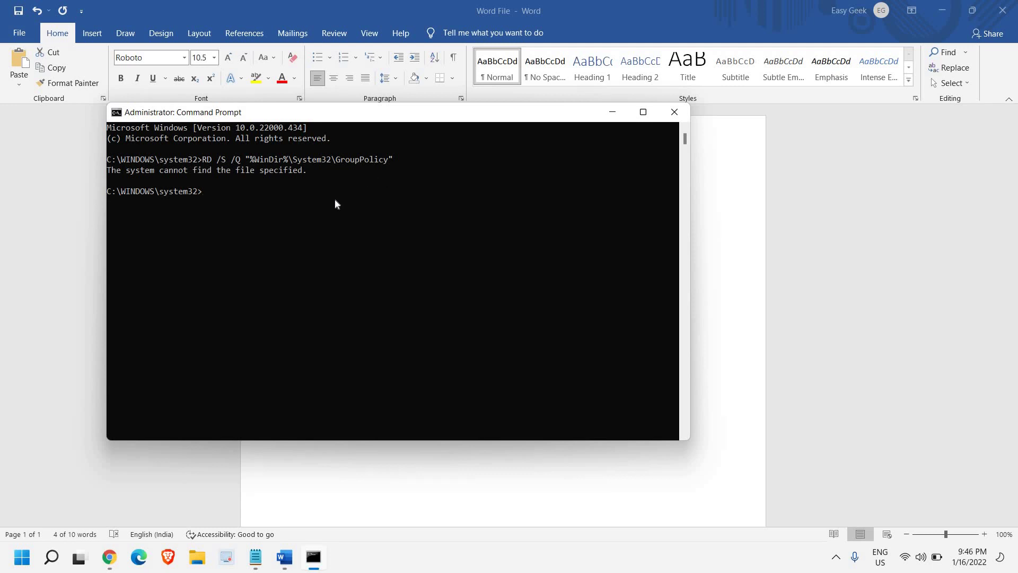
type("RD /S /Q \"%WinDir%\\System32\\GroupPolicy\"")
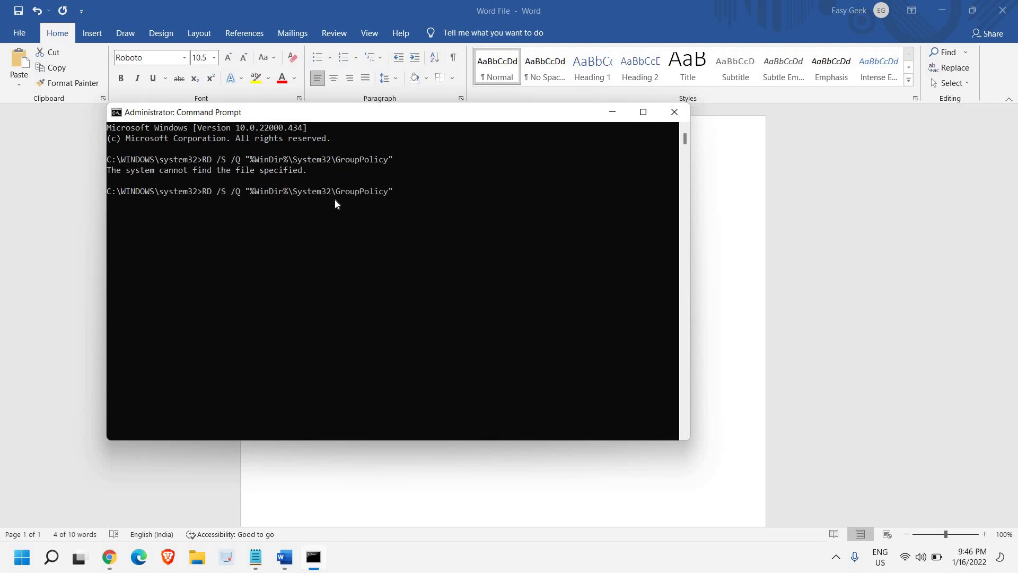
key("Return")
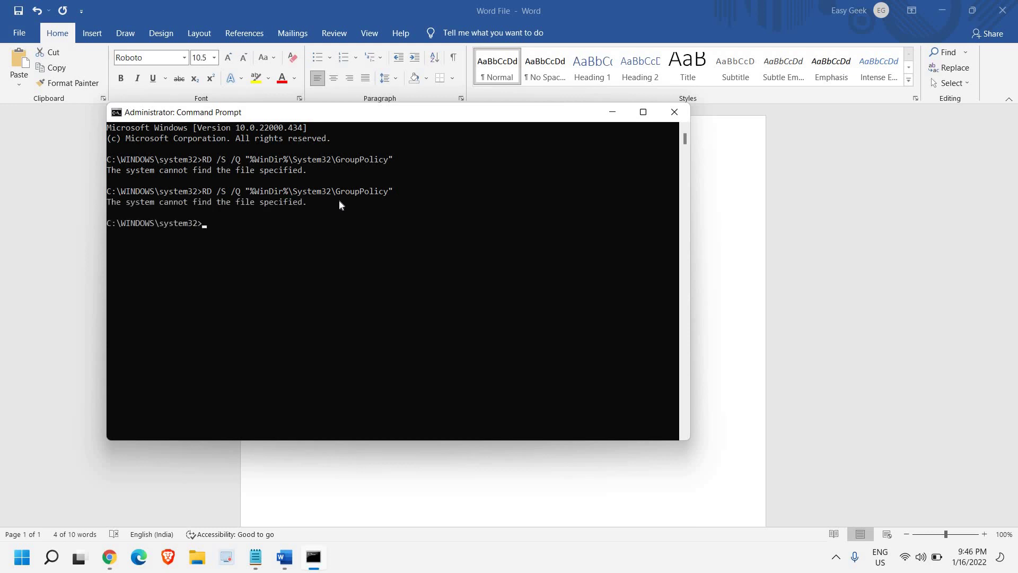
- Copy the second command from the Word document and run RD /S /Q "%WinDir%\System32\GroupPolicyUsers" in Command Prompt
key("alt+Tab")
left_click_drag(501, 203, 306, 212)
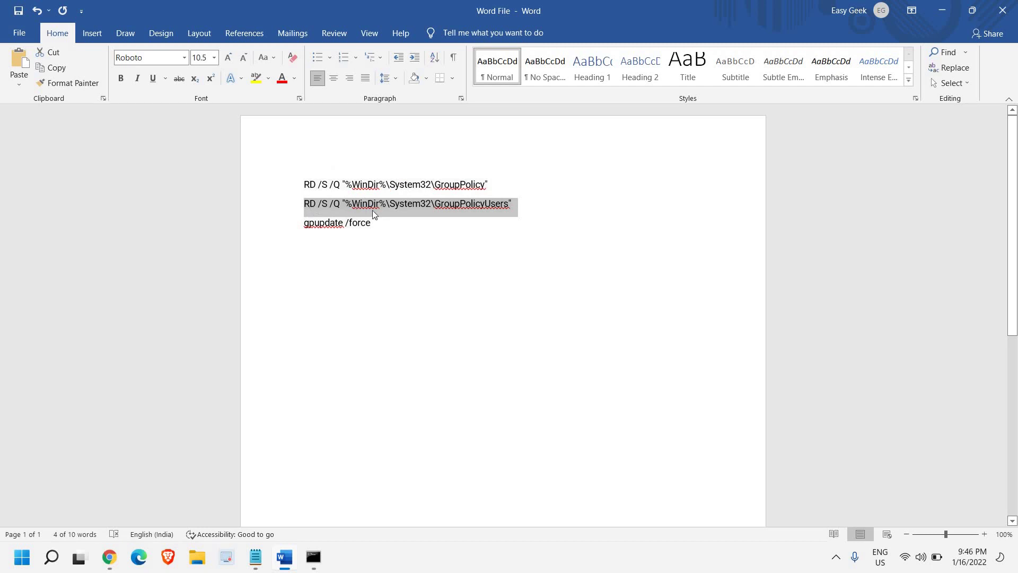
key("ctrl+c")
key("alt+Tab")
key("ctrl+v")
key("Return")
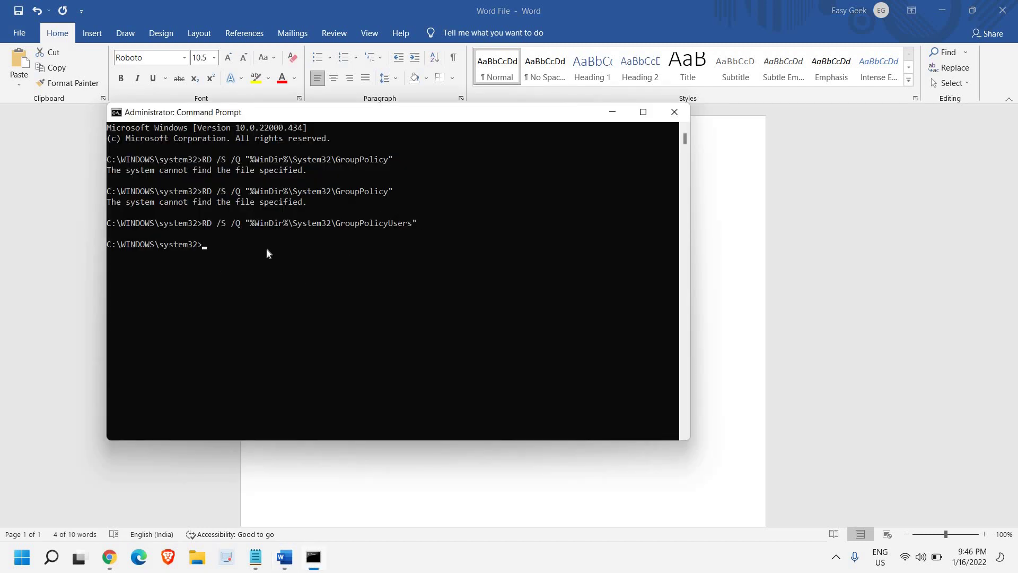
- Copy gpupdate /force from the Word document, run it in Command Prompt, and minimise Word to return to the desktop
key("alt+Tab")
left_click_drag(372, 223, 316, 234)
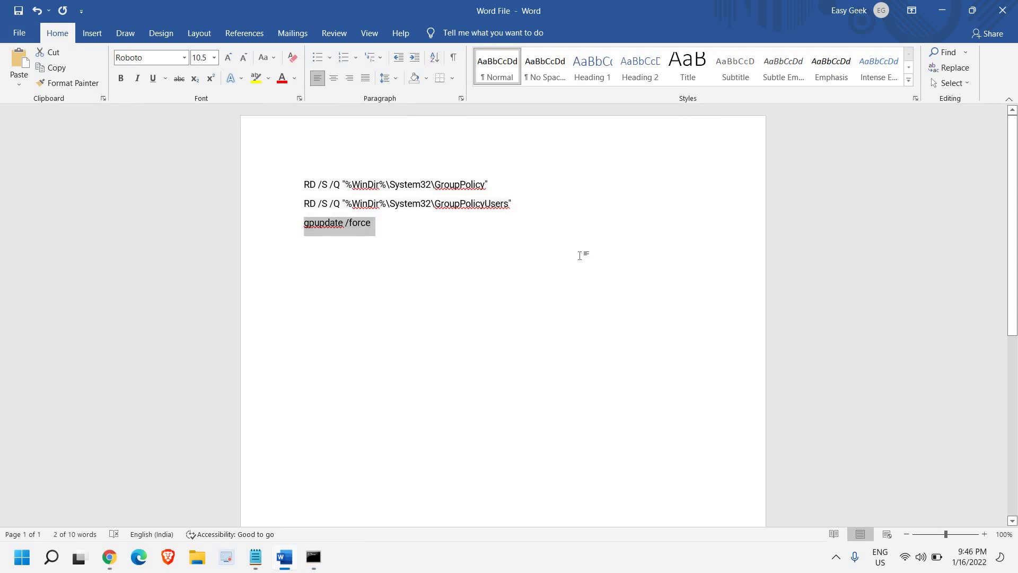
key("alt+Tab")
key("ctrl+v")
key("Return")
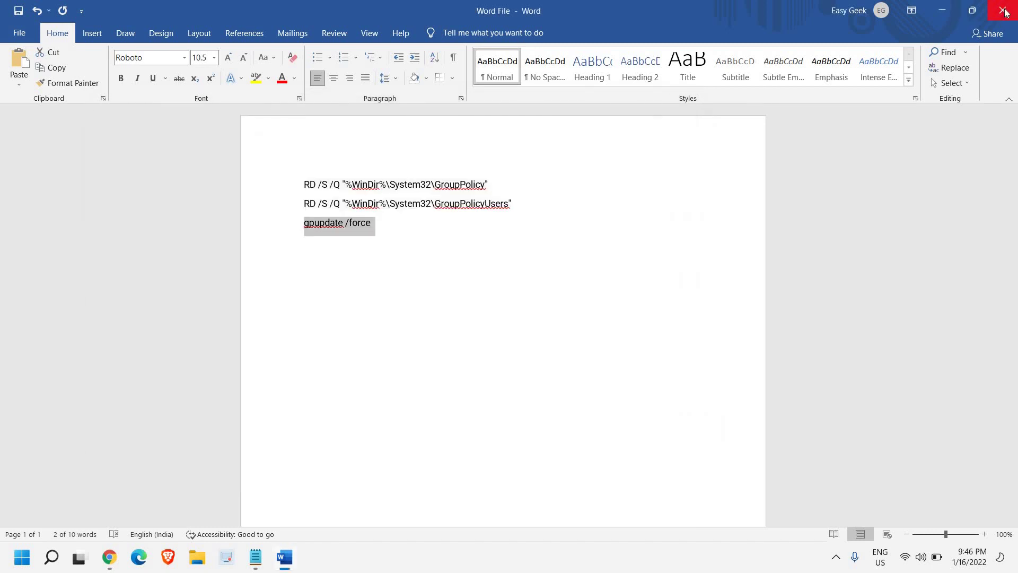
left_click(944, 13)
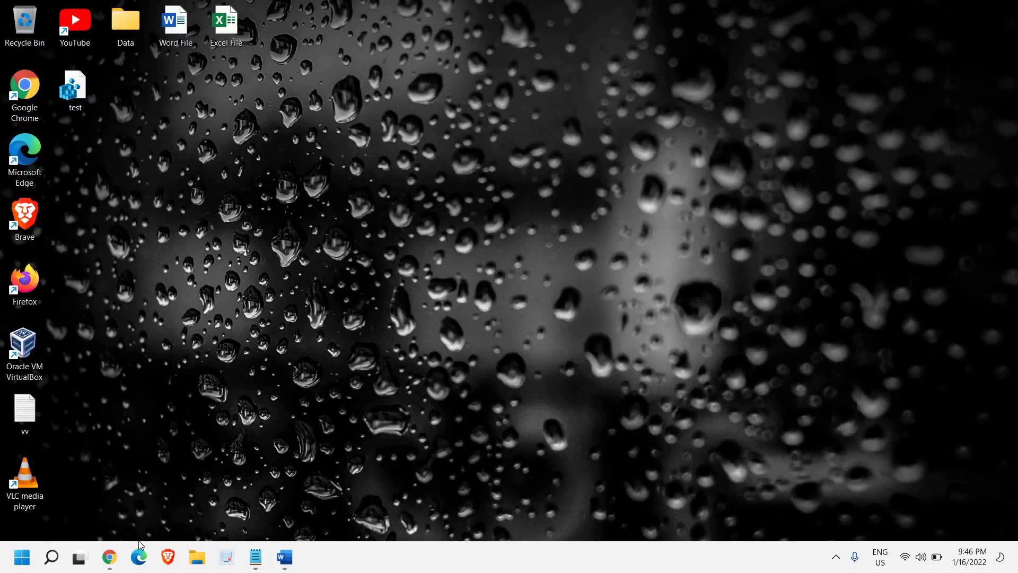
- Switch to Microsoft Edge, view the confirmation for restoring settings to their default values, and dismiss it without resetting
left_click(138, 556)
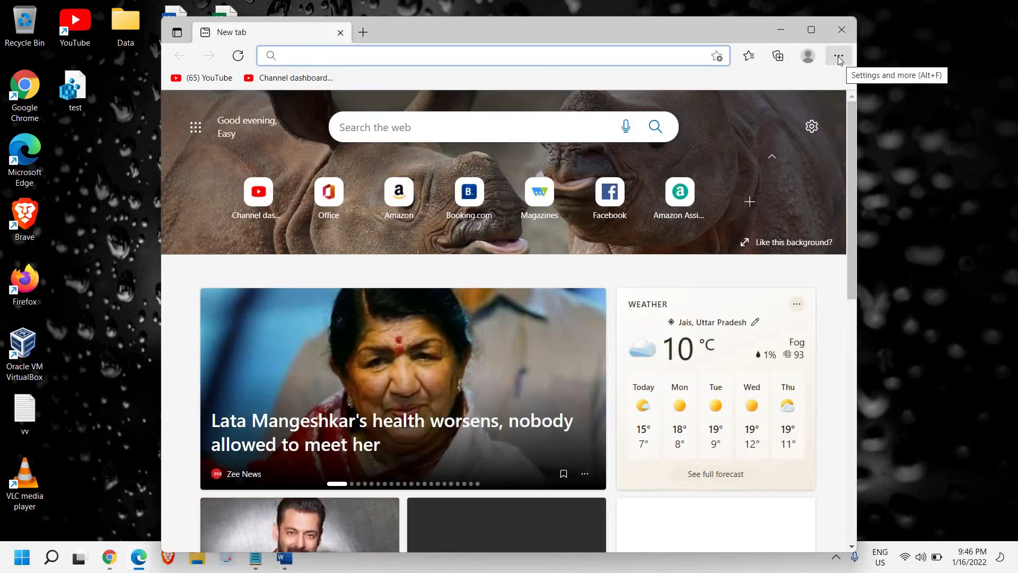
left_click(838, 56)
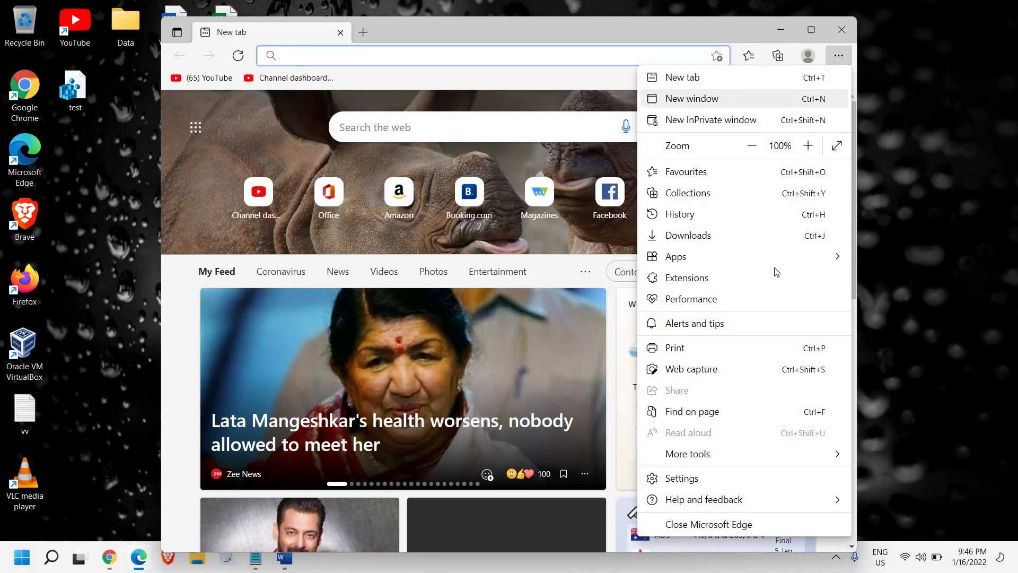
left_click(689, 482)
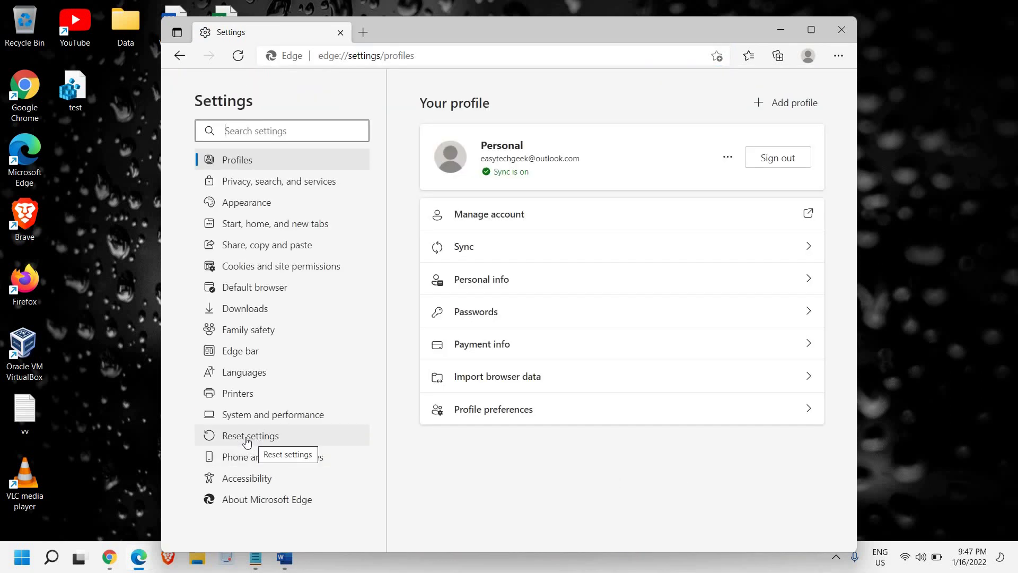
left_click(247, 438)
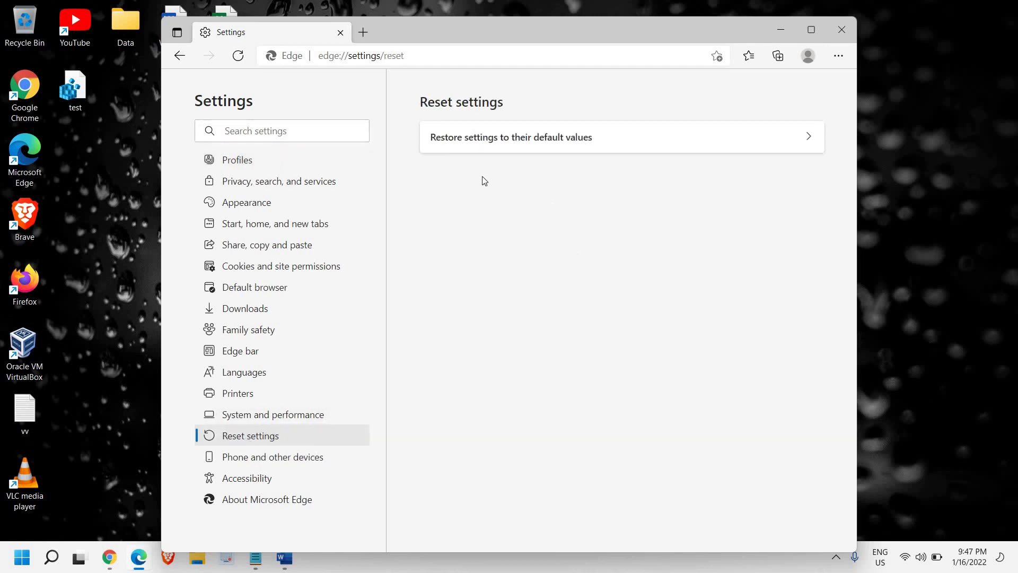
left_click(507, 139)
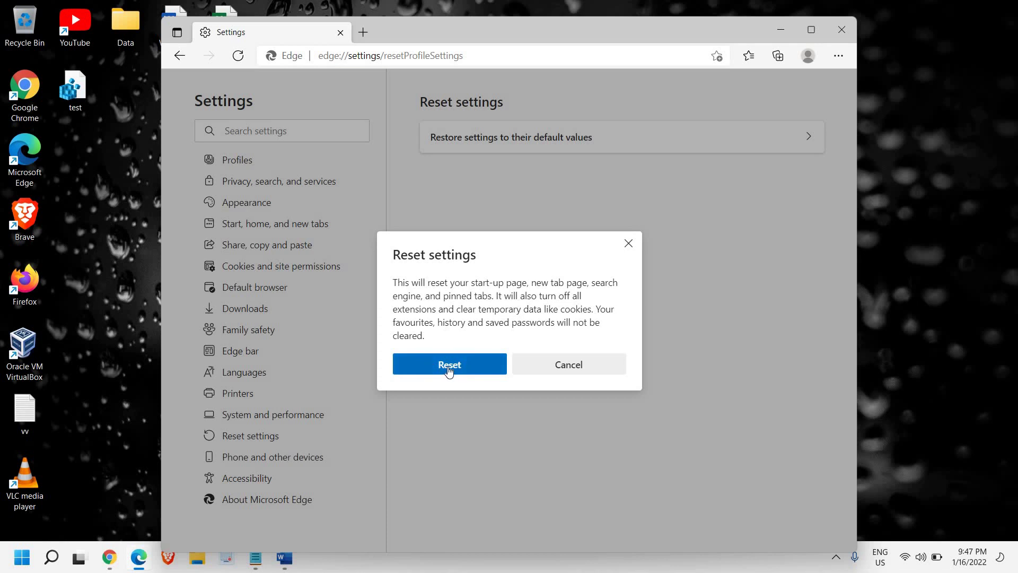
left_click(628, 243)
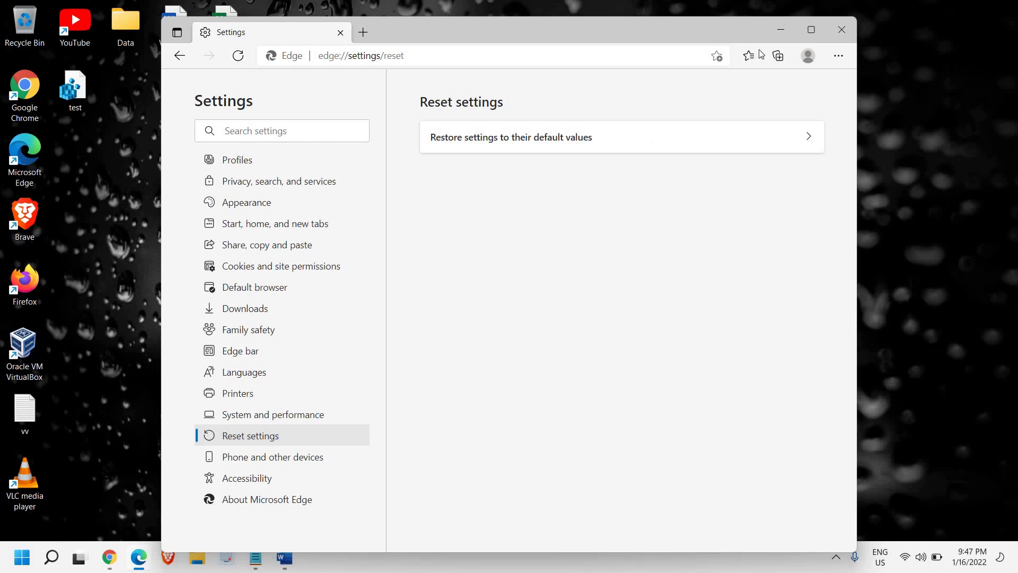
- Maximise the Edge window and open google.com in the current tab
left_click(814, 25)
left_click(269, 36)
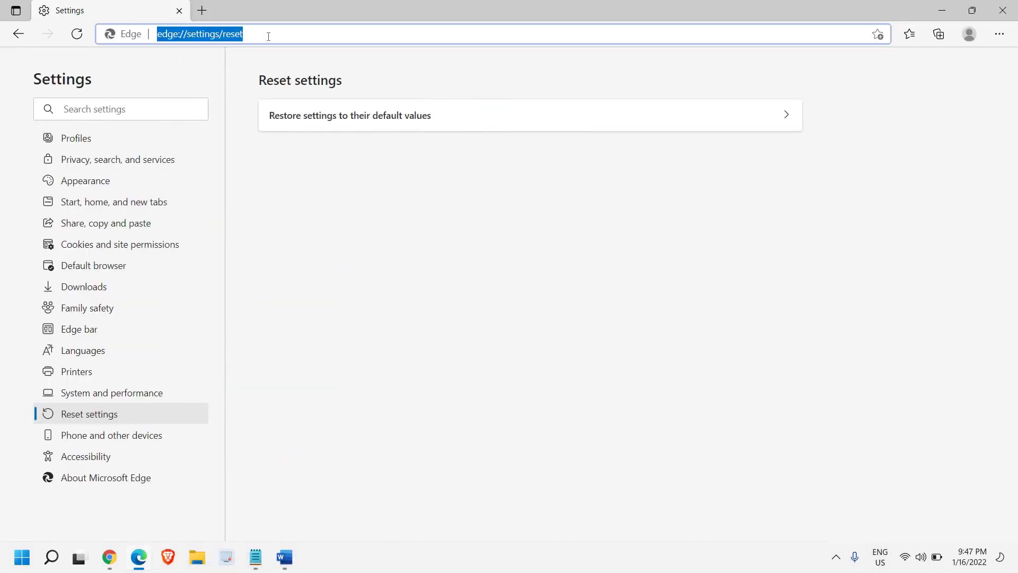
type("goo")
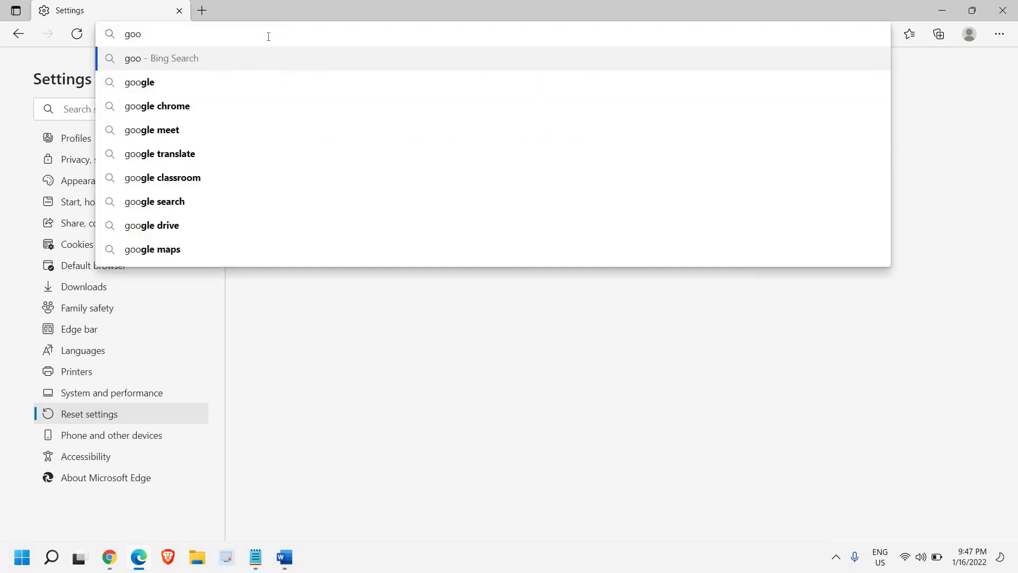
type("gle.com")
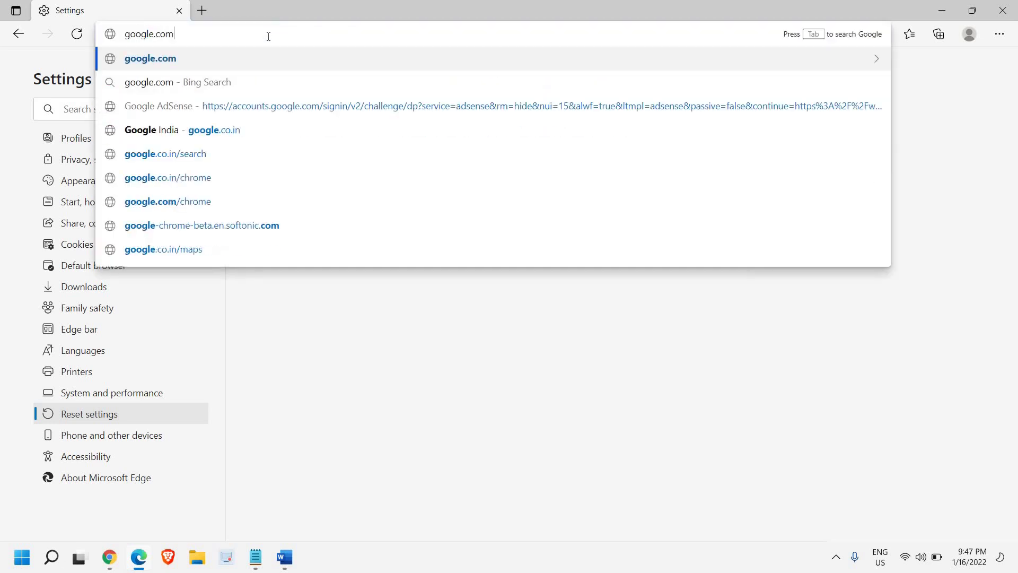
key("Return")
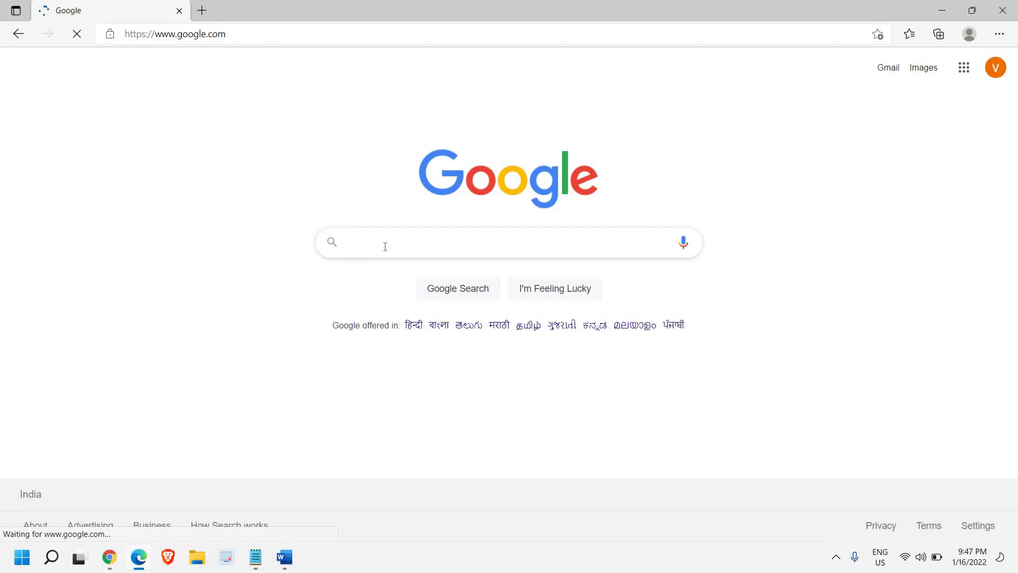
- Search Google for malwarebytes and open the malwarebytes.com result, closing the browser when finished viewing
type("a")
key("BackSpace")
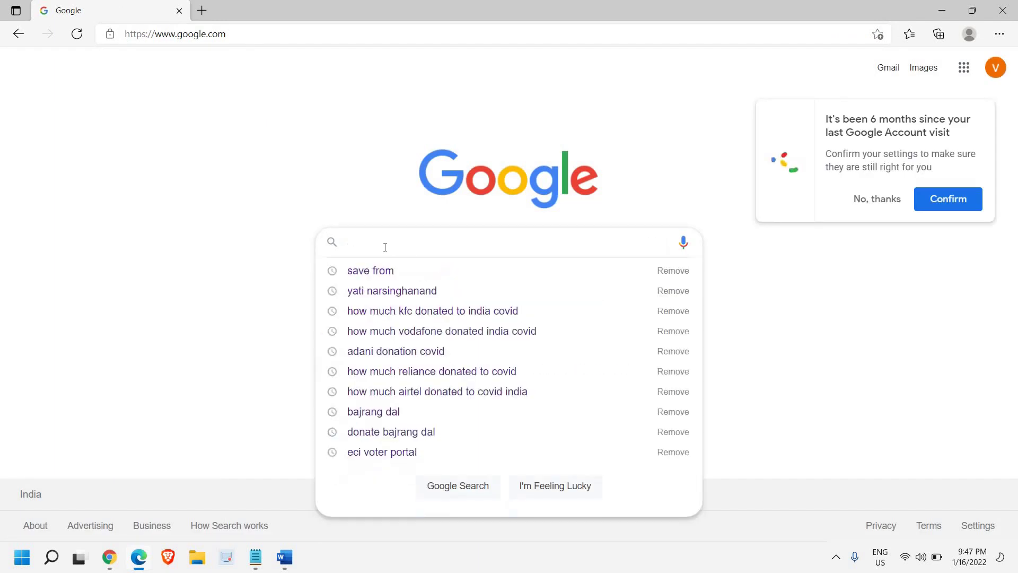
type("malwarebytes")
key("Return")
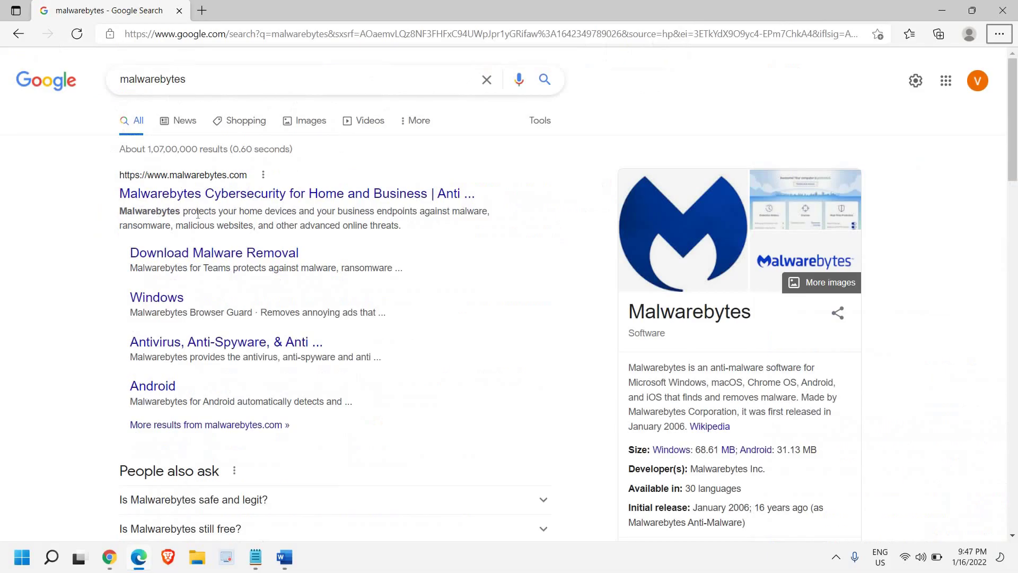
left_click(299, 178)
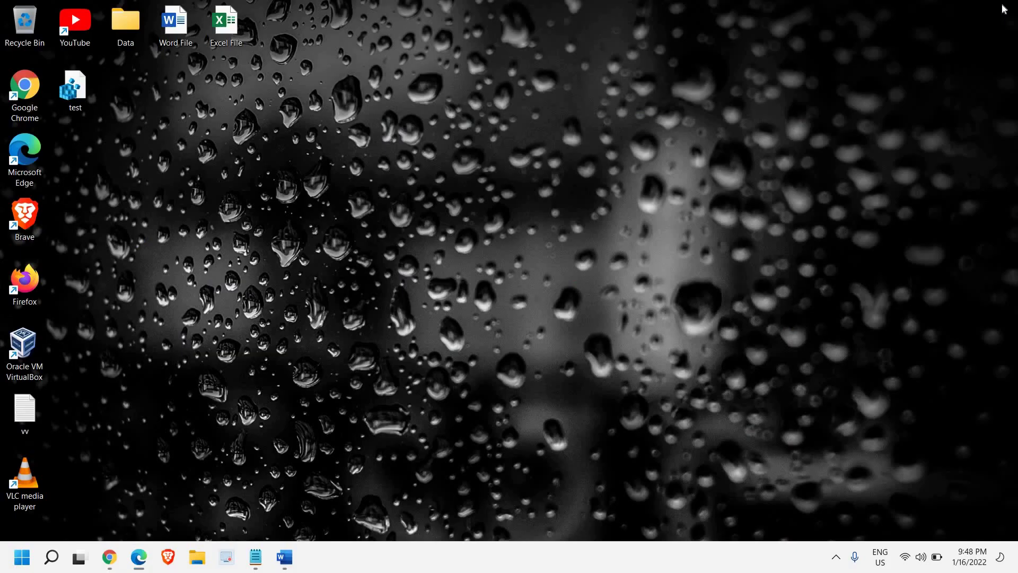
left_click(1003, 11)
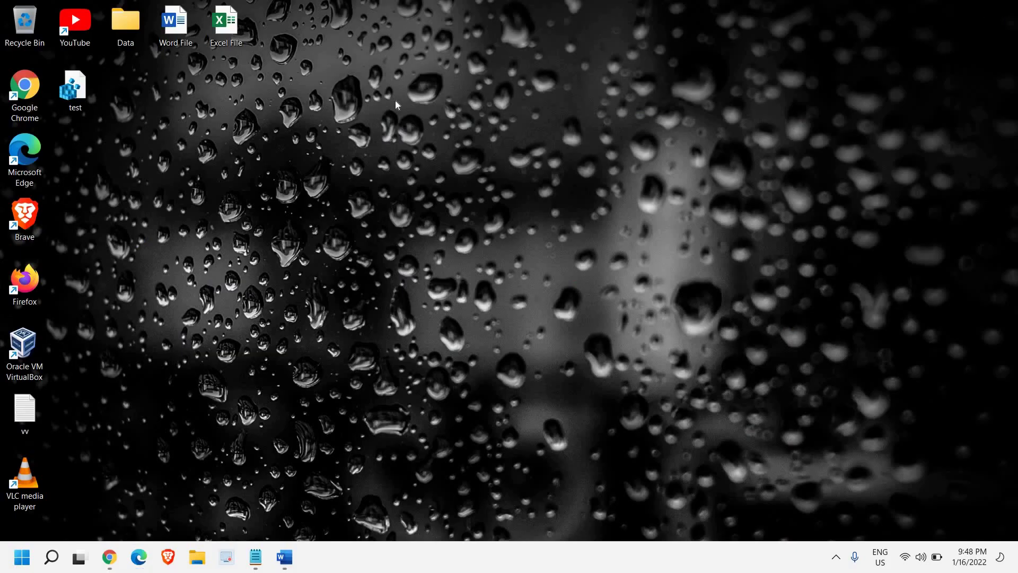